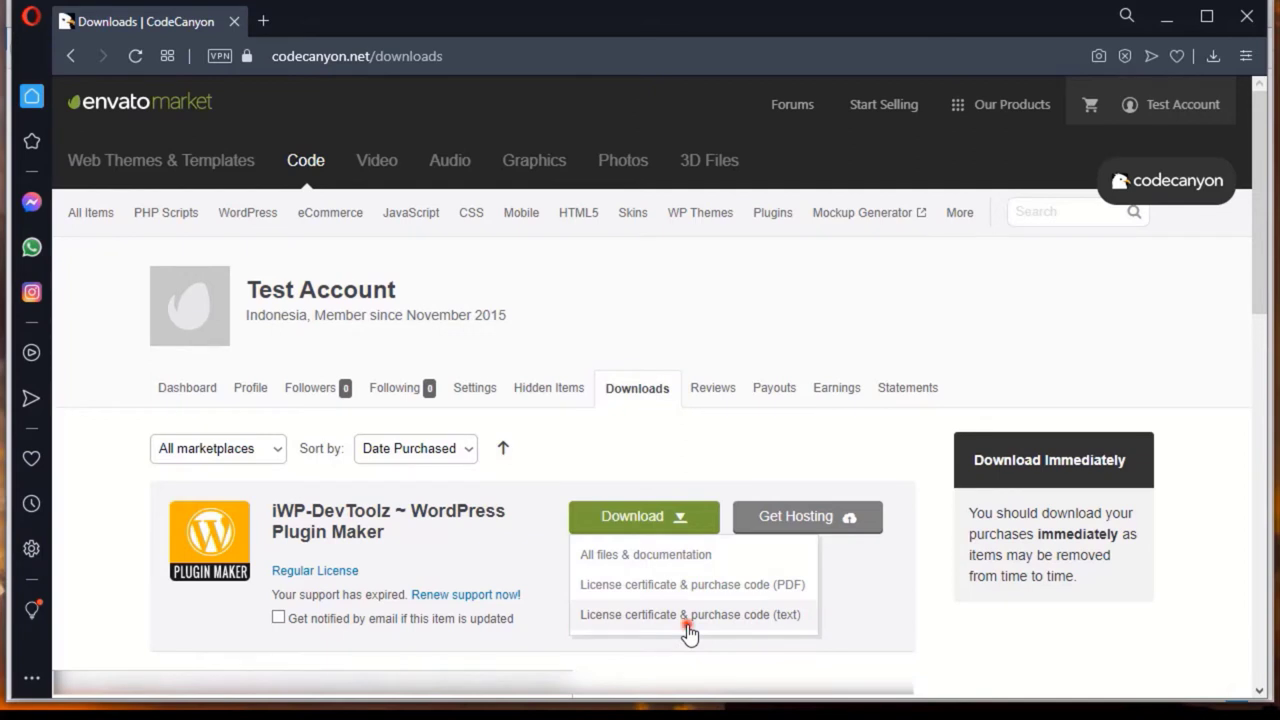
# Download the license certificate & purchase code text file and the all-files-and-documentation package
pyautogui.click(689, 627)
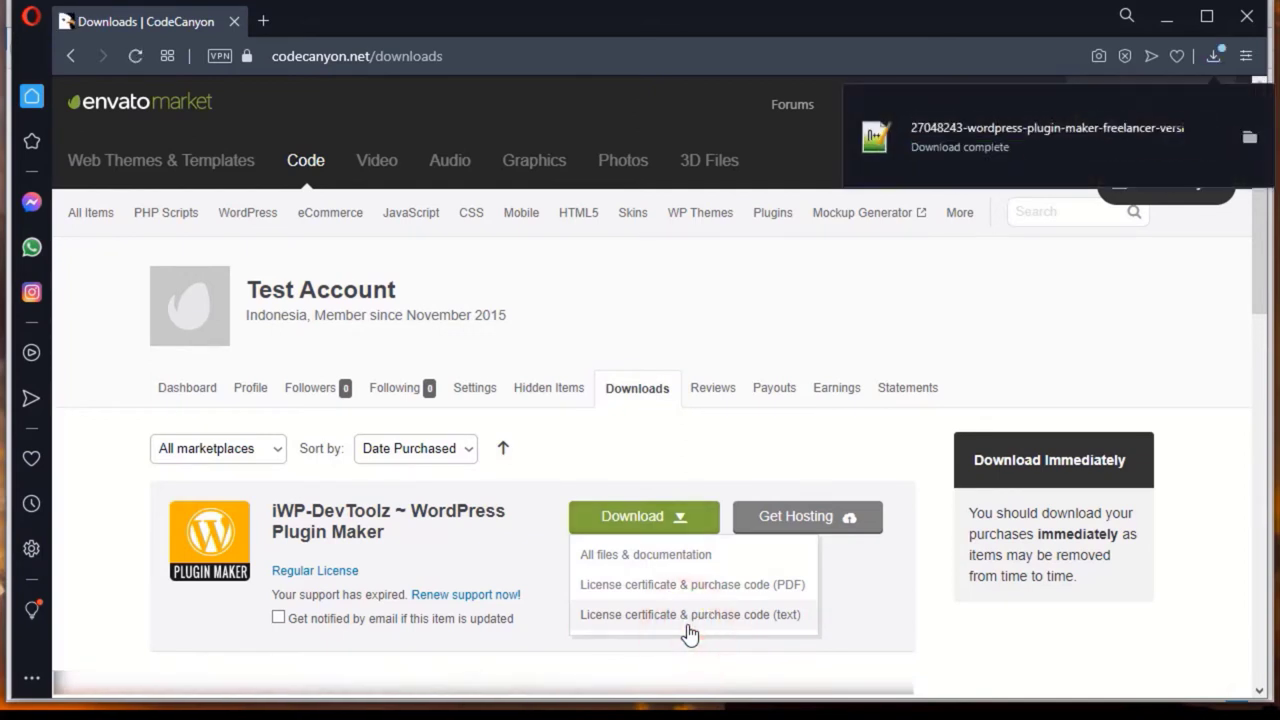
pyautogui.click(666, 557)
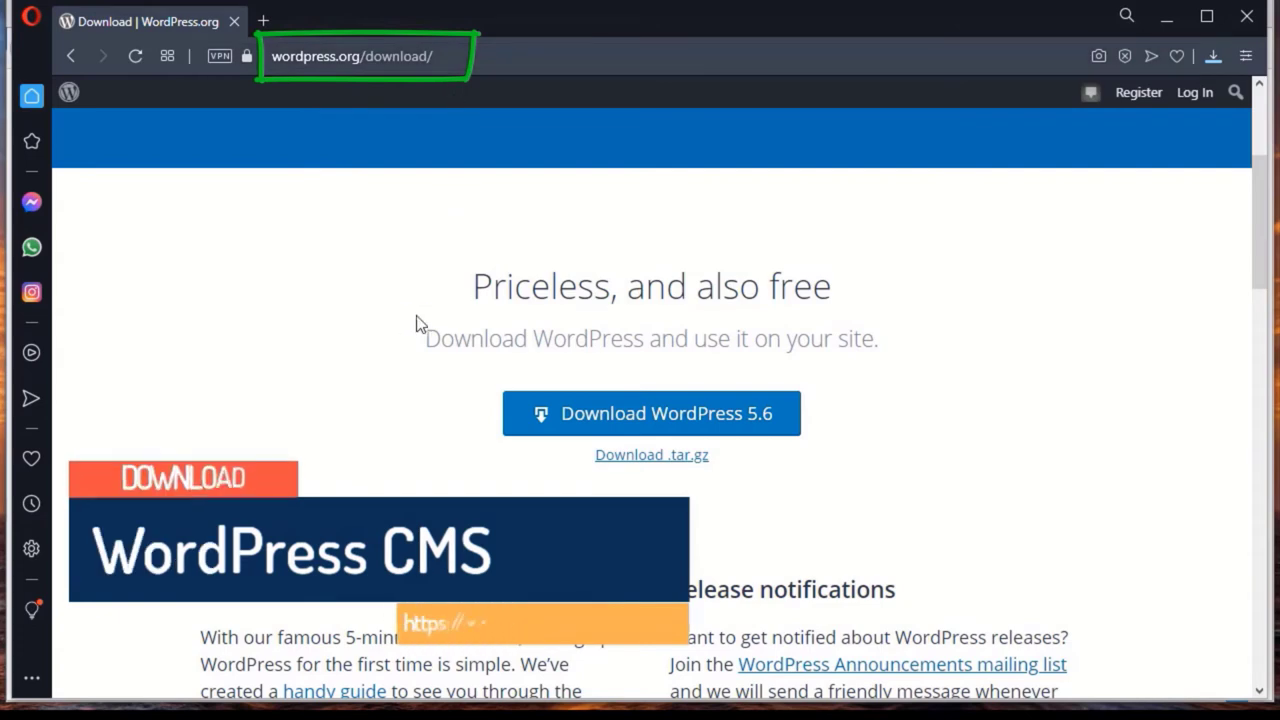
# Download the WordPress 5.6 zip, close the Hooray message, and paste the zip into public_html
pyautogui.scroll(3, 408, 338)
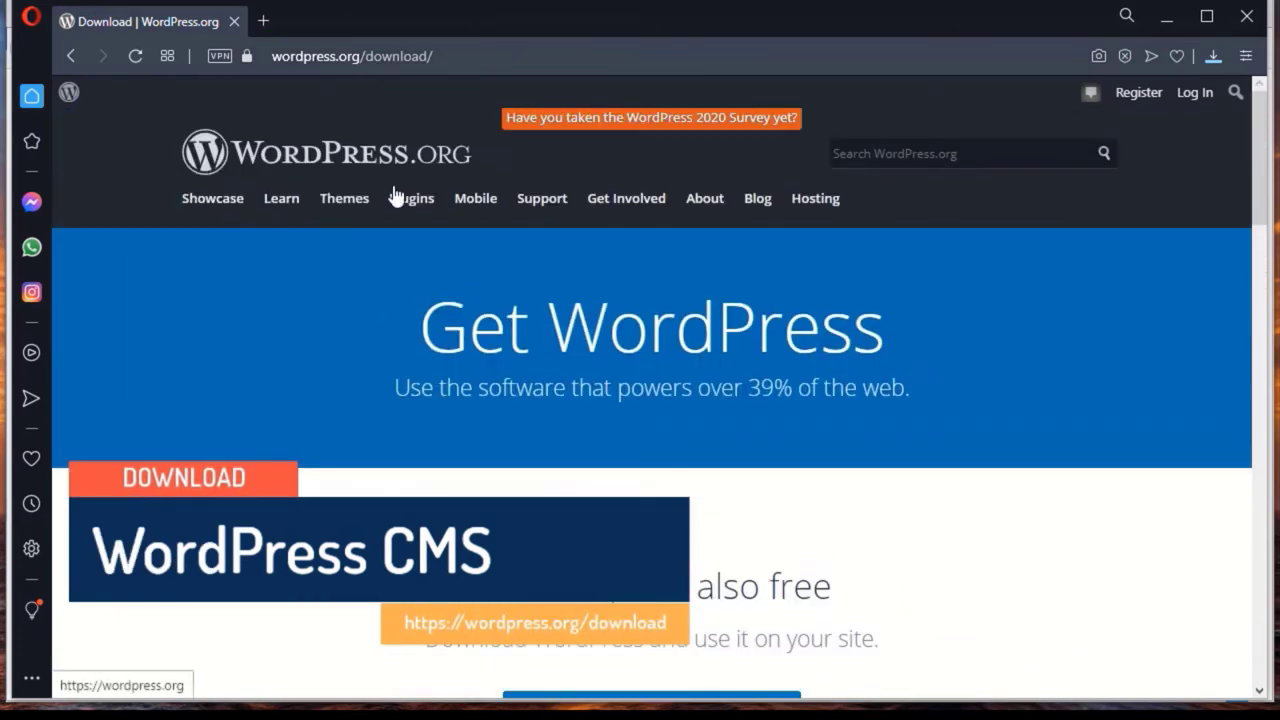
pyautogui.scroll(-4, 585, 425)
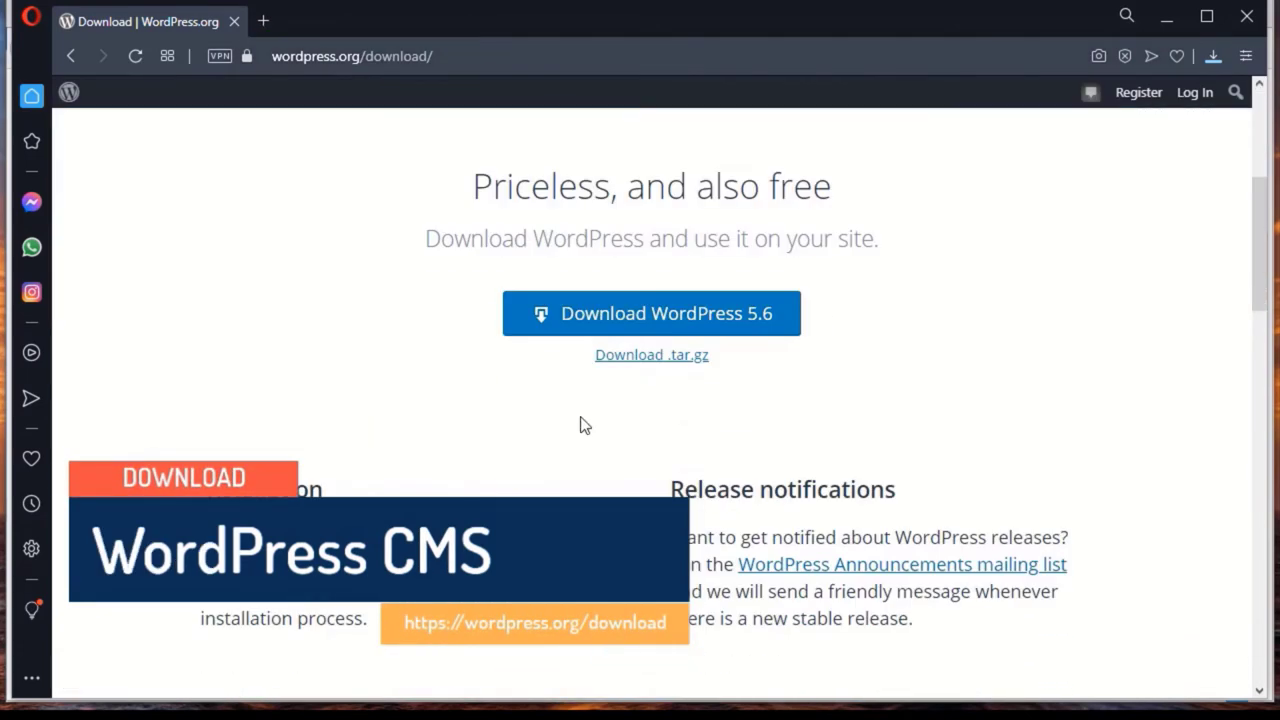
pyautogui.click(694, 325)
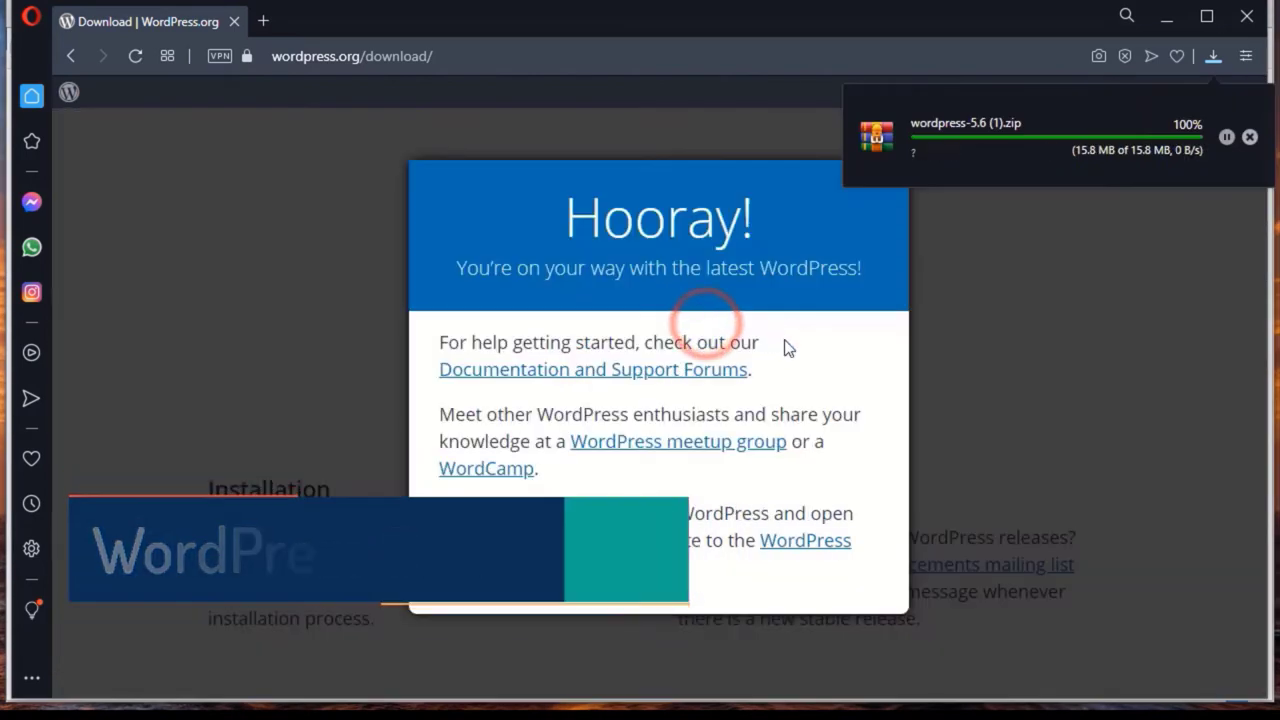
pyautogui.click(984, 345)
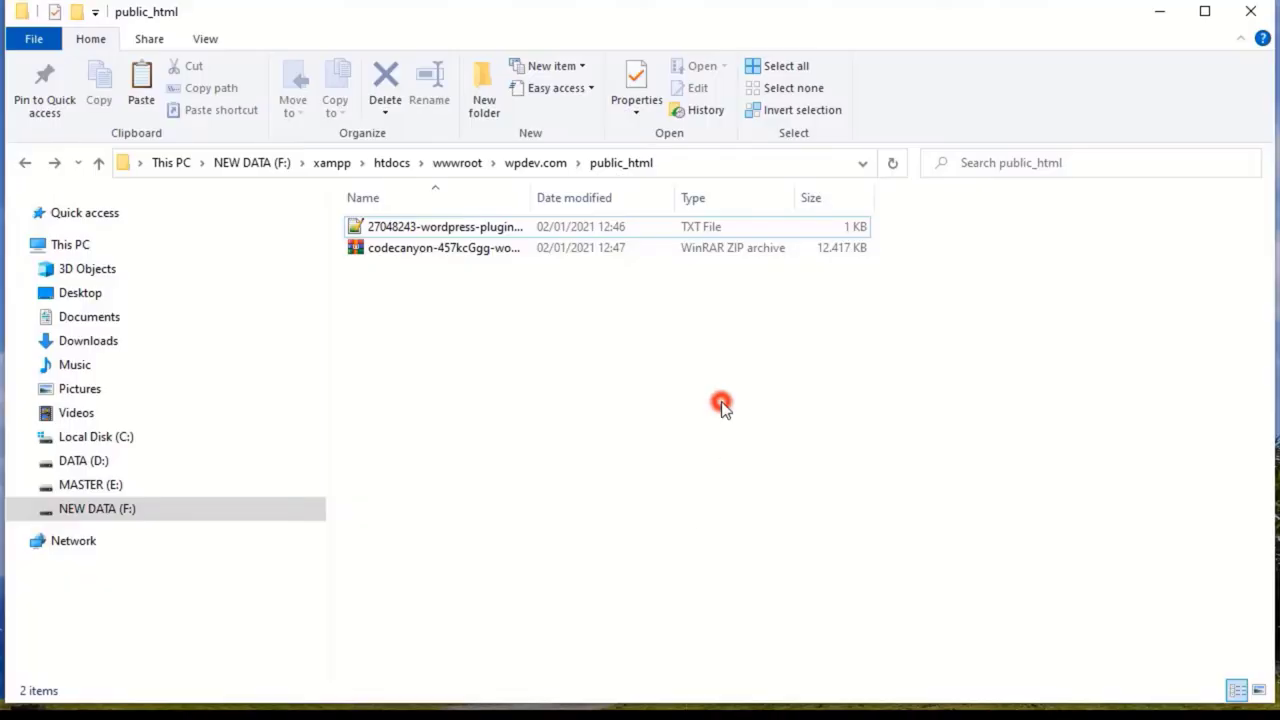
pyautogui.hotkey('ctrl', 'v')
# Create a new folder named iwpdev in public_html beside wordpress-5.6.zip
pyautogui.click(674, 422)
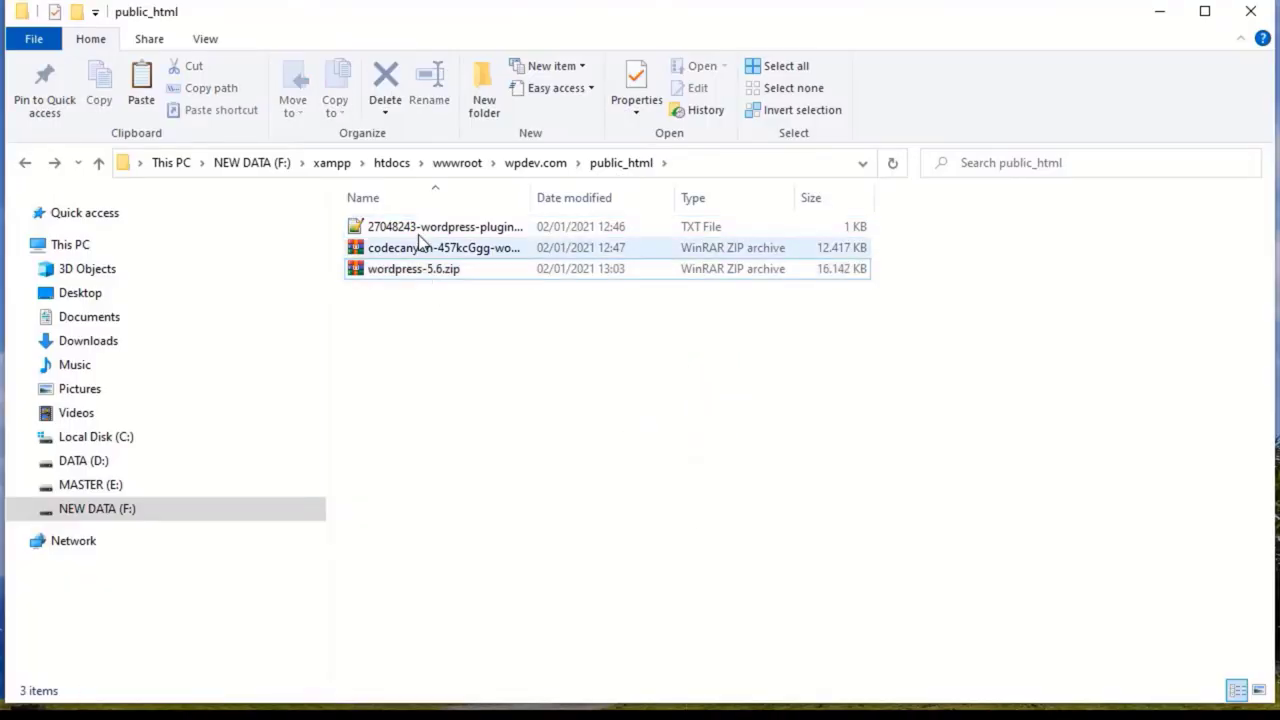
pyautogui.click(480, 374)
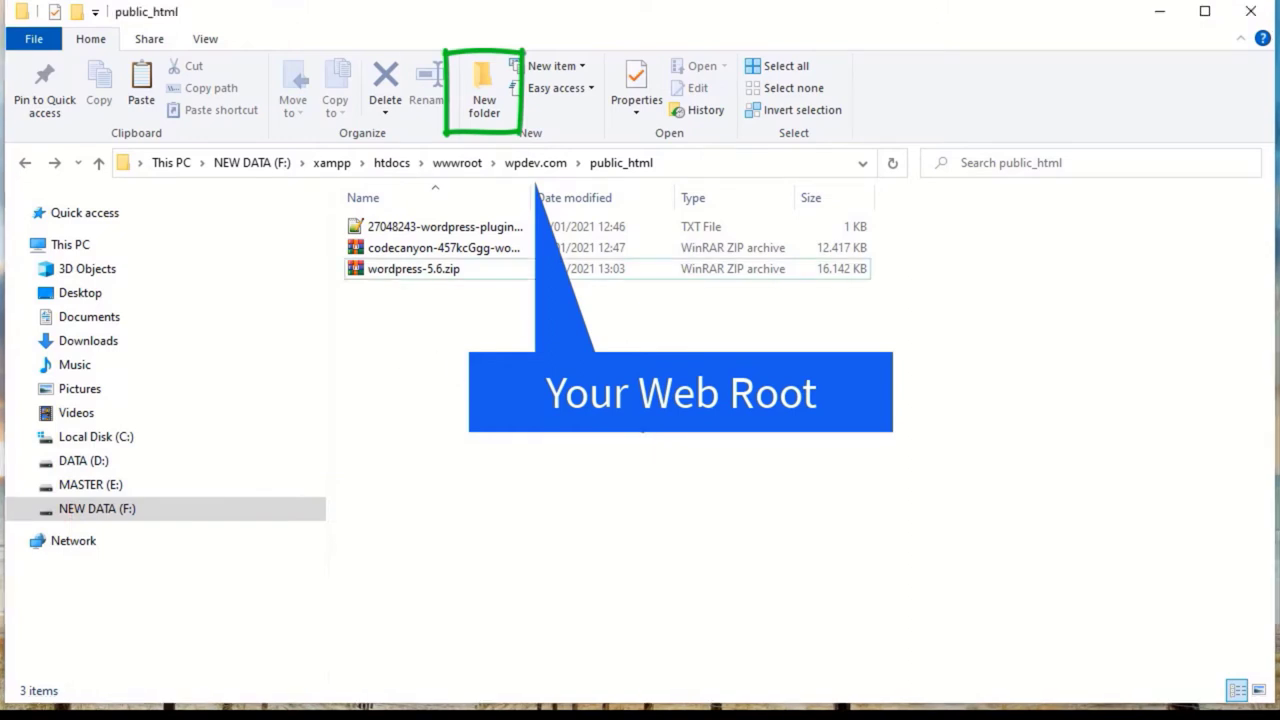
pyautogui.click(485, 114)
pyautogui.write('iwpdev')
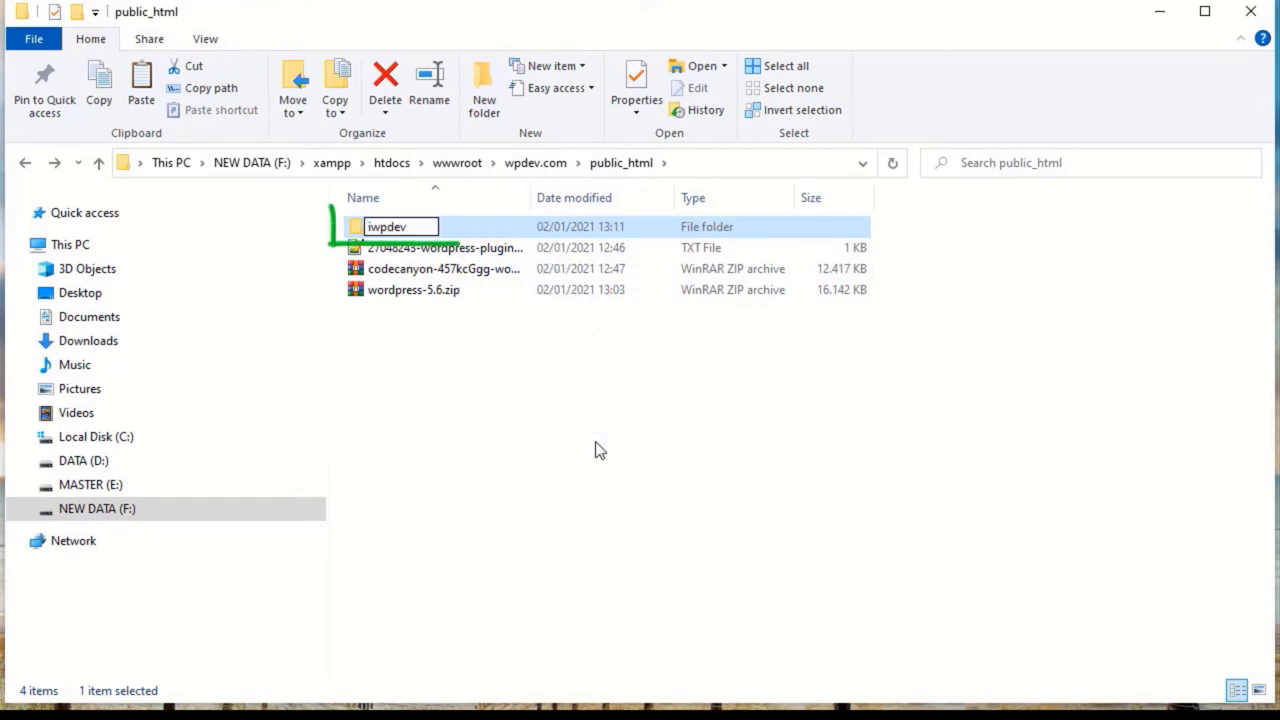
pyautogui.click(606, 449)
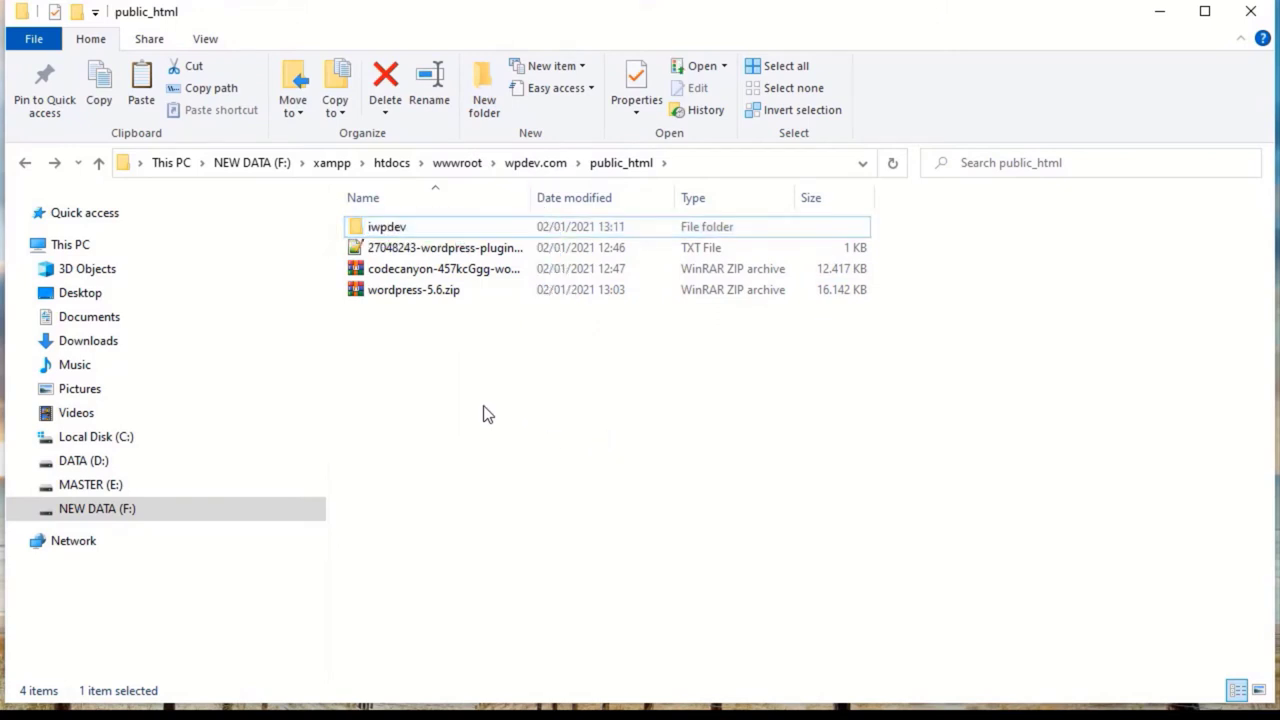
# Browse the plugin archive through v2 (Beta Test) and rev21.01.01.zip into the rev21.01.01 folder
pyautogui.doubleClick(420, 274)
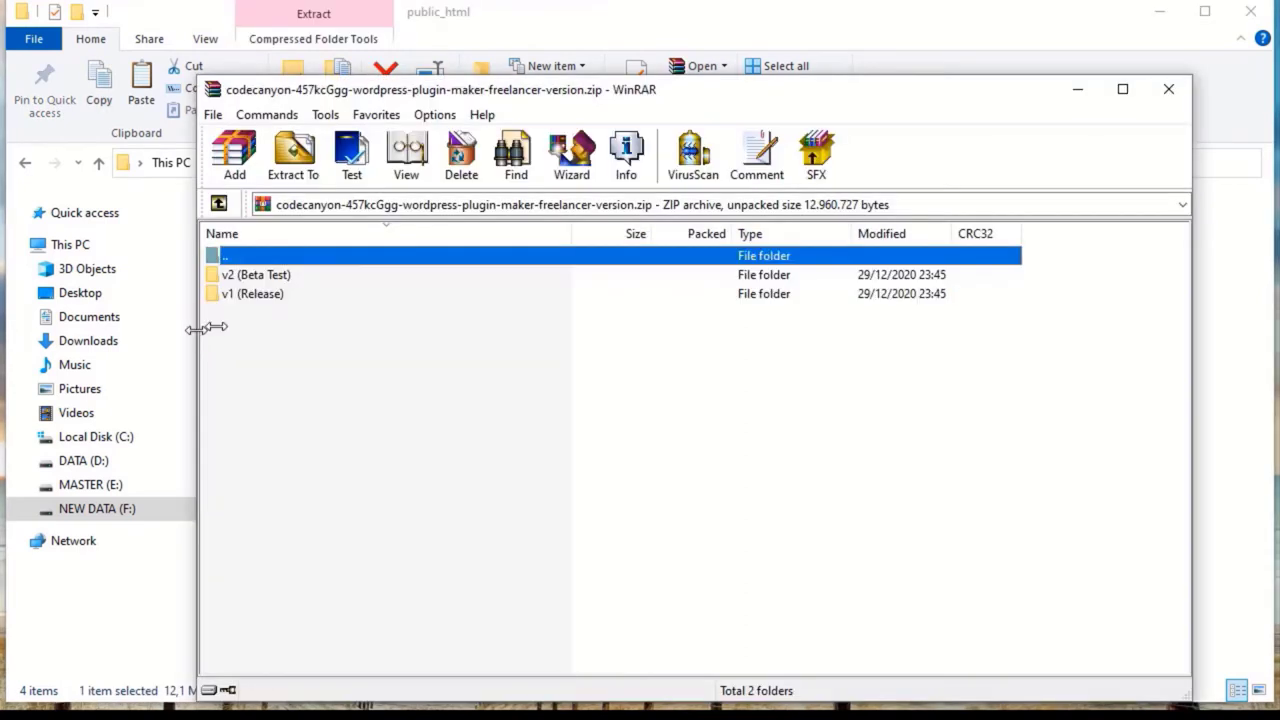
pyautogui.moveTo(197, 327); pyautogui.dragTo(685, 318)
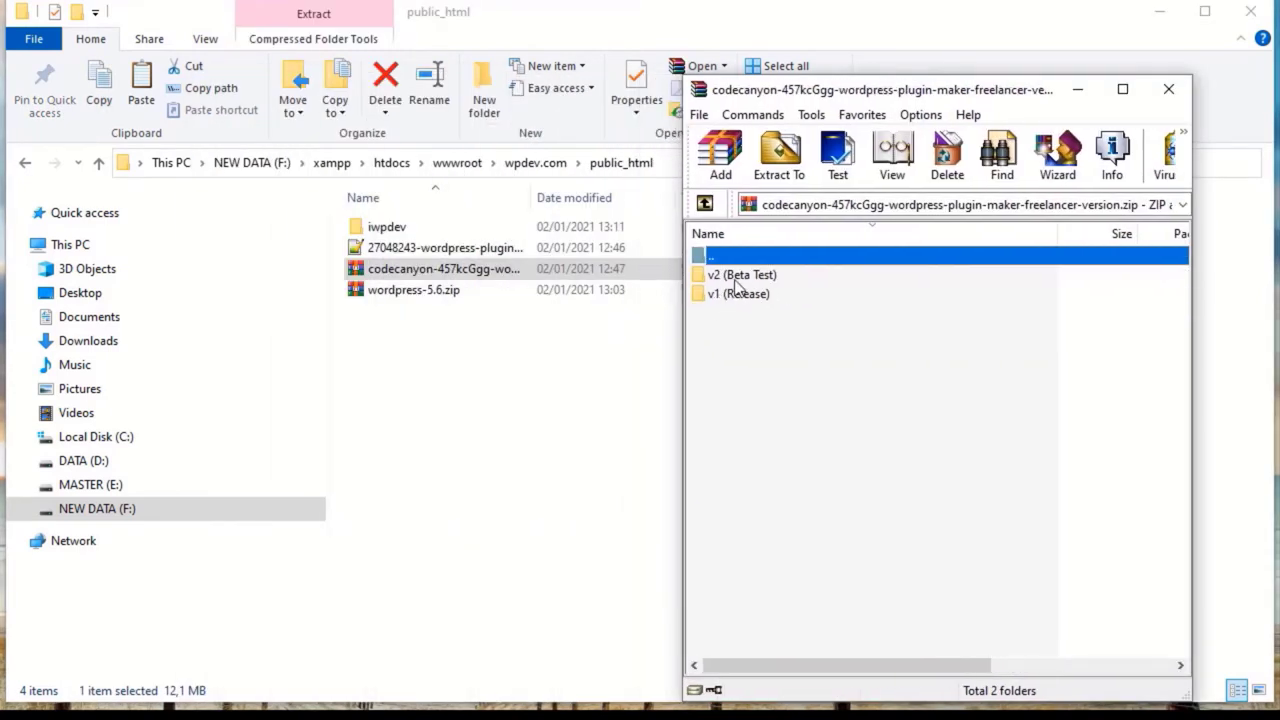
pyautogui.doubleClick(737, 277)
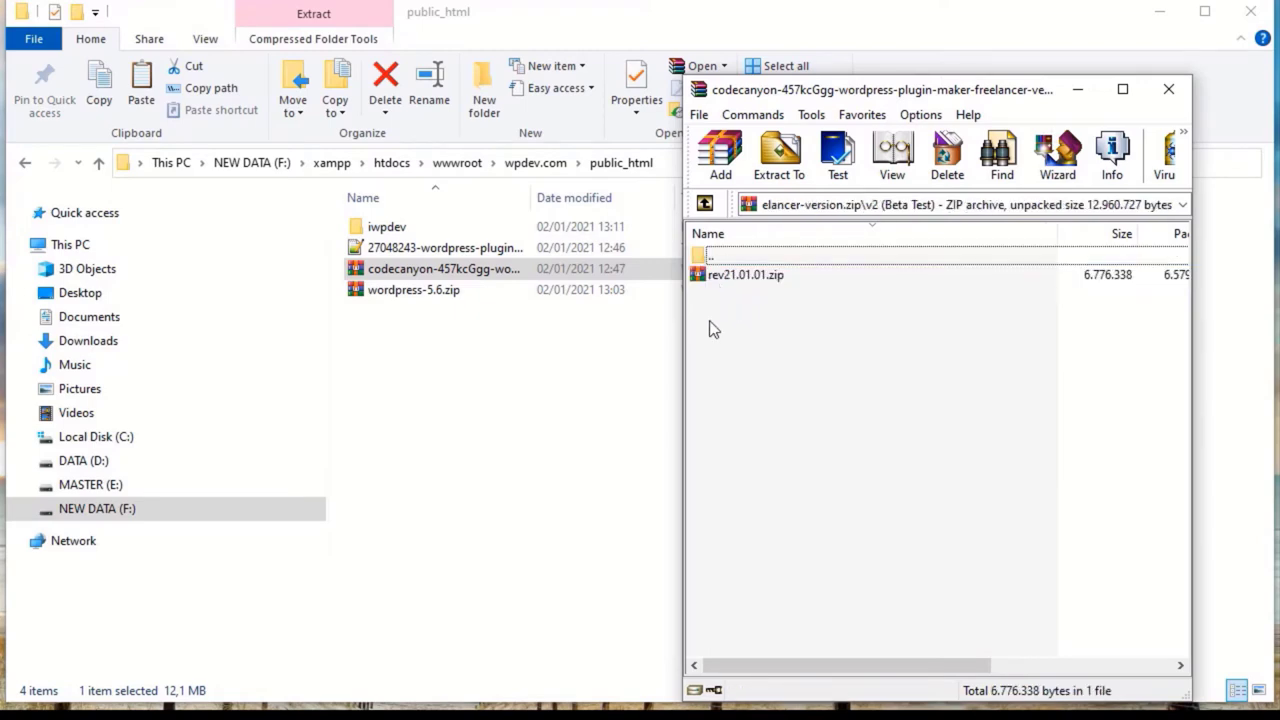
pyautogui.doubleClick(718, 281)
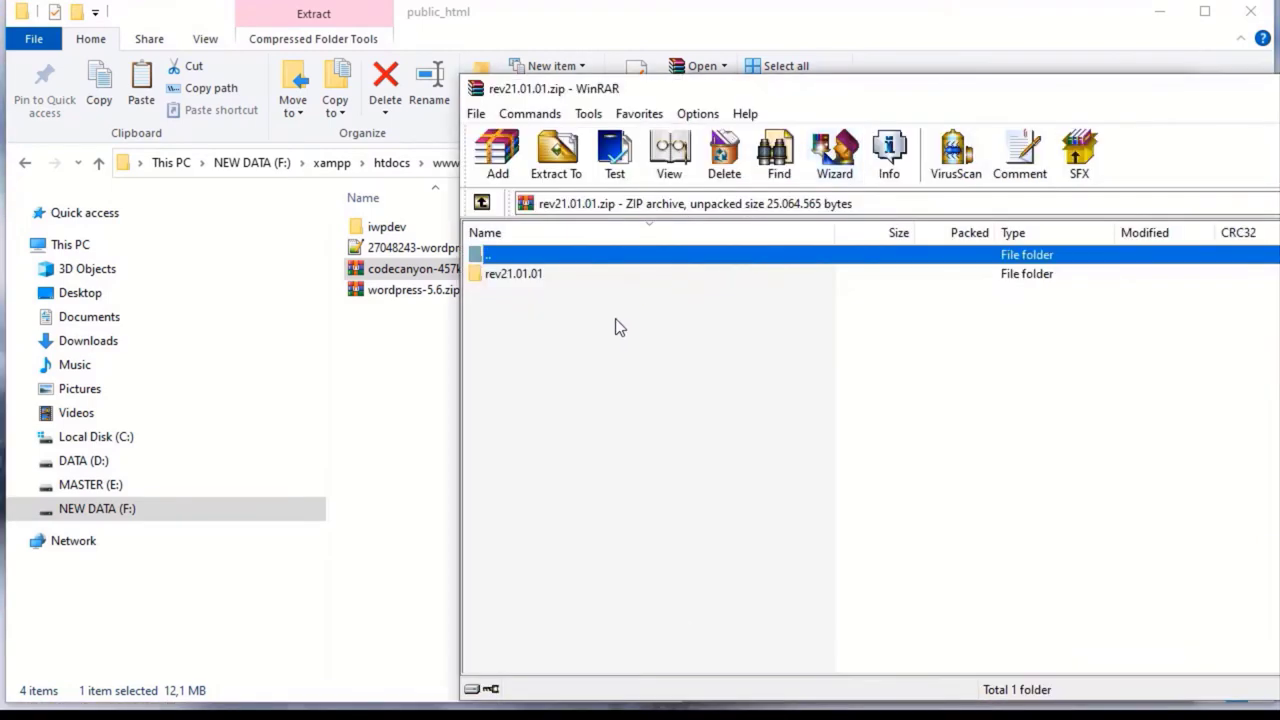
pyautogui.doubleClick(515, 274)
# Select every item in rev21.01.01 and open the empty iwpdev folder in Explorer
pyautogui.click(541, 505)
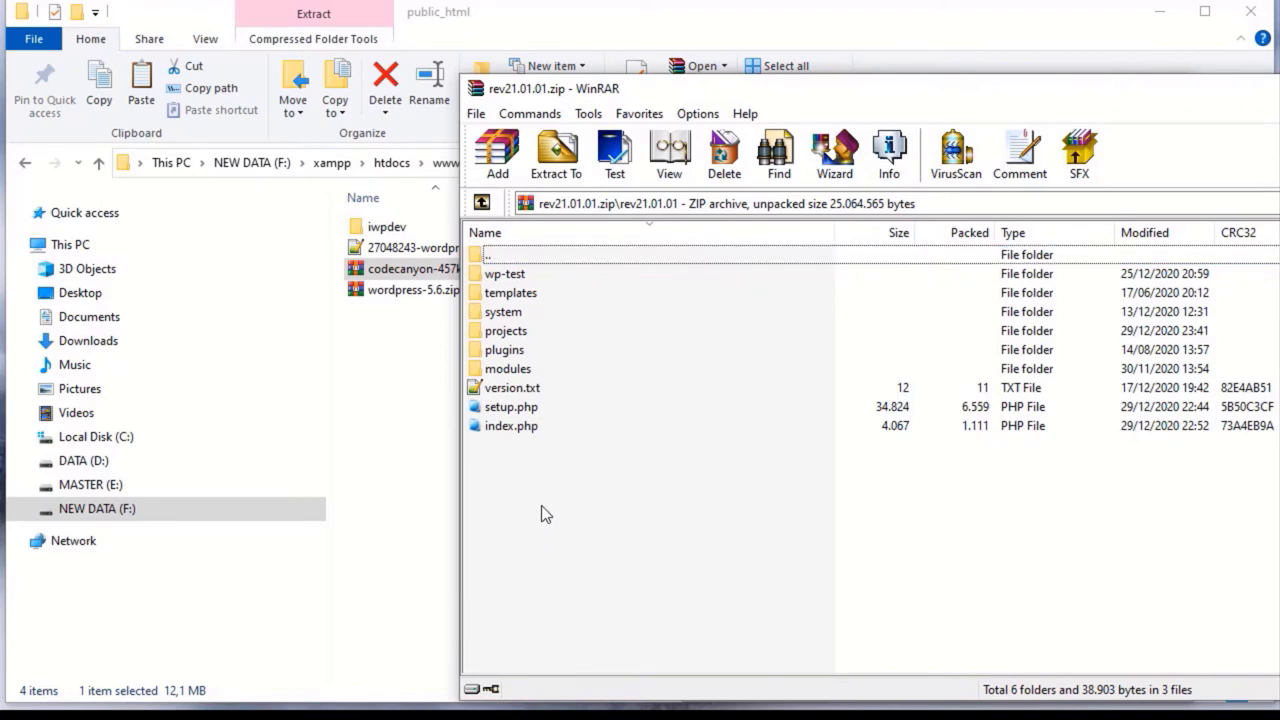
pyautogui.click(508, 278)
pyautogui.keyDown('shift'); pyautogui.click(508, 431); pyautogui.keyUp('shift')
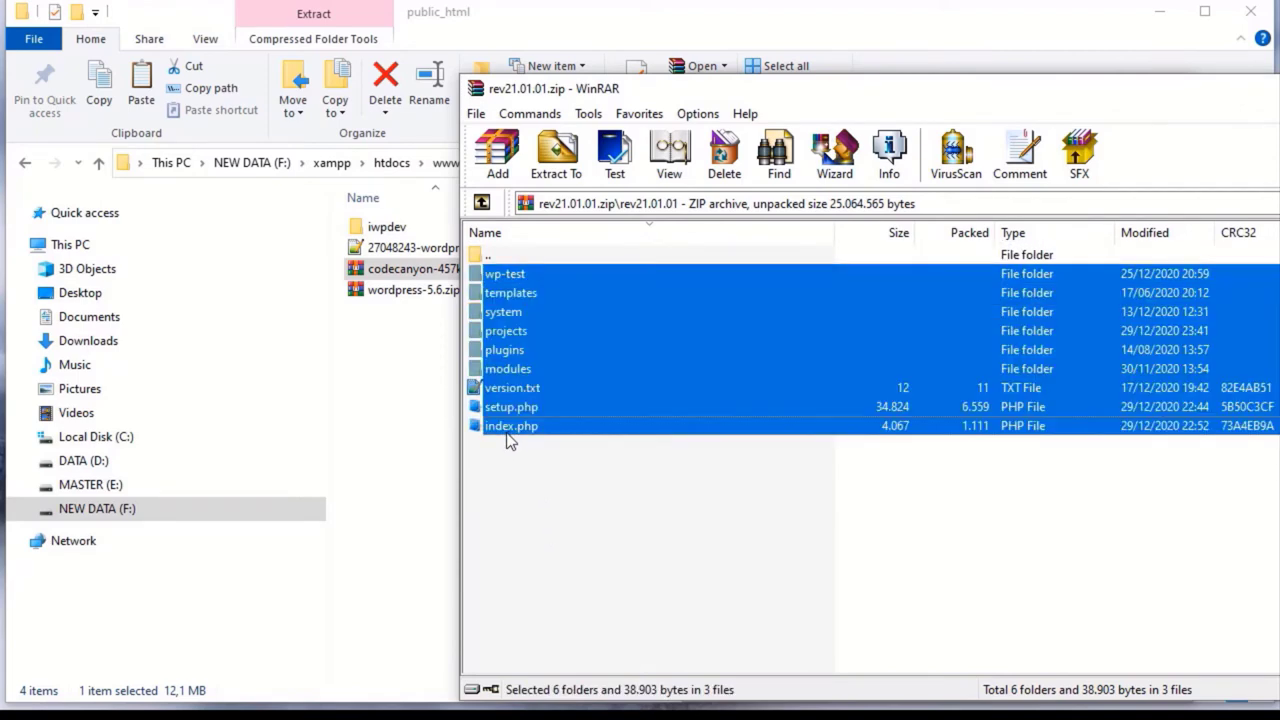
pyautogui.doubleClick(386, 228)
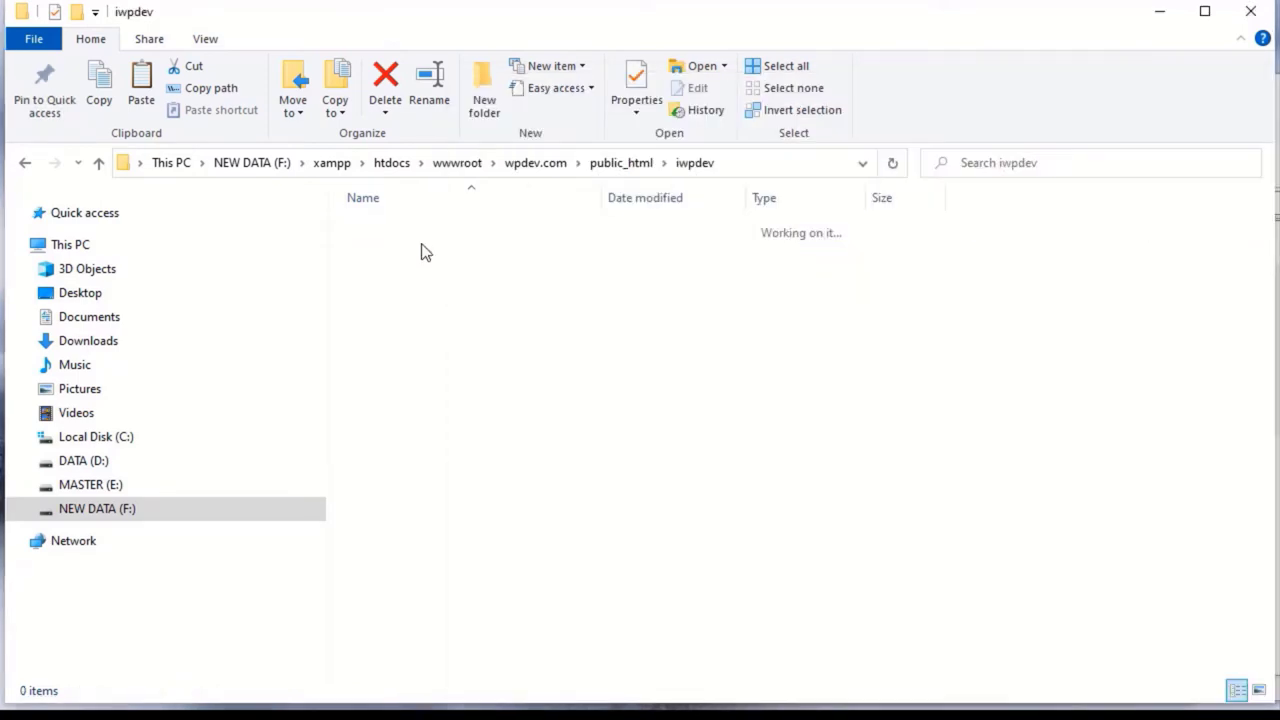
# Drag all rev21.01.01 items into iwpdev: six folders plus index.php, setup.php and version.txt
pyautogui.hotkey('alt', 'Tab')
pyautogui.click(558, 465)
pyautogui.moveTo(554, 465); pyautogui.dragTo(405, 333)
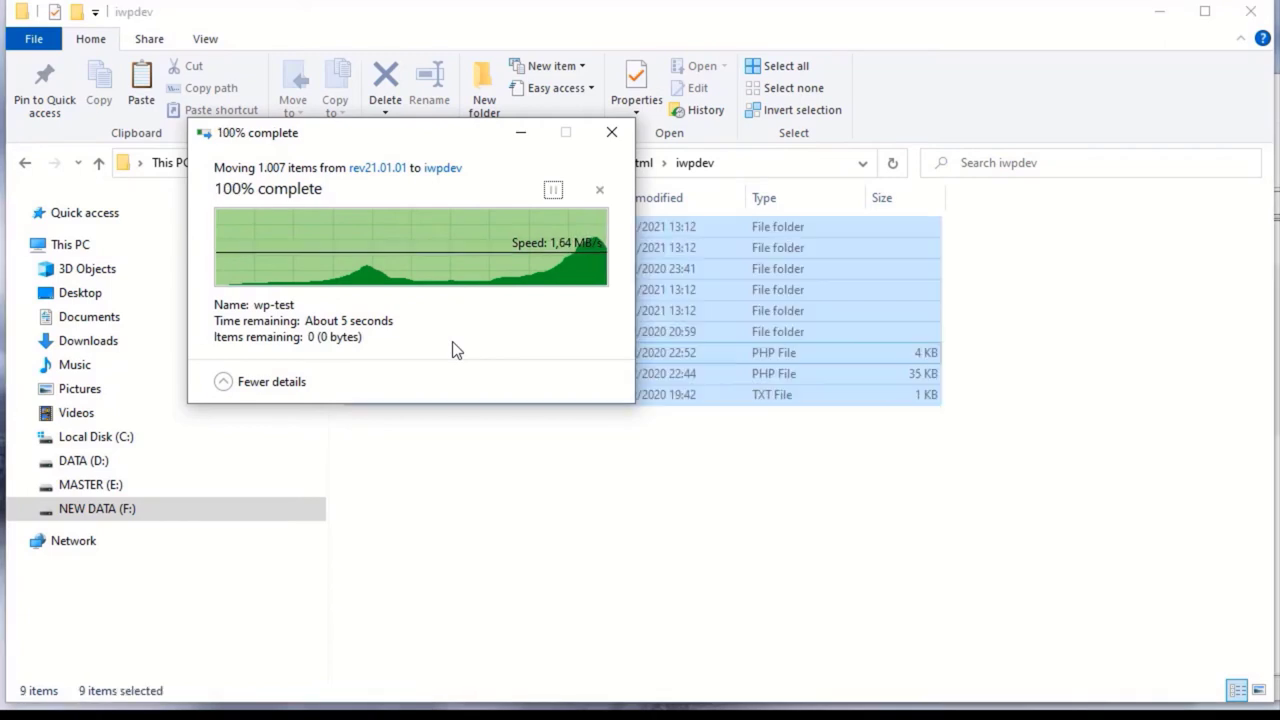
pyautogui.click(650, 544)
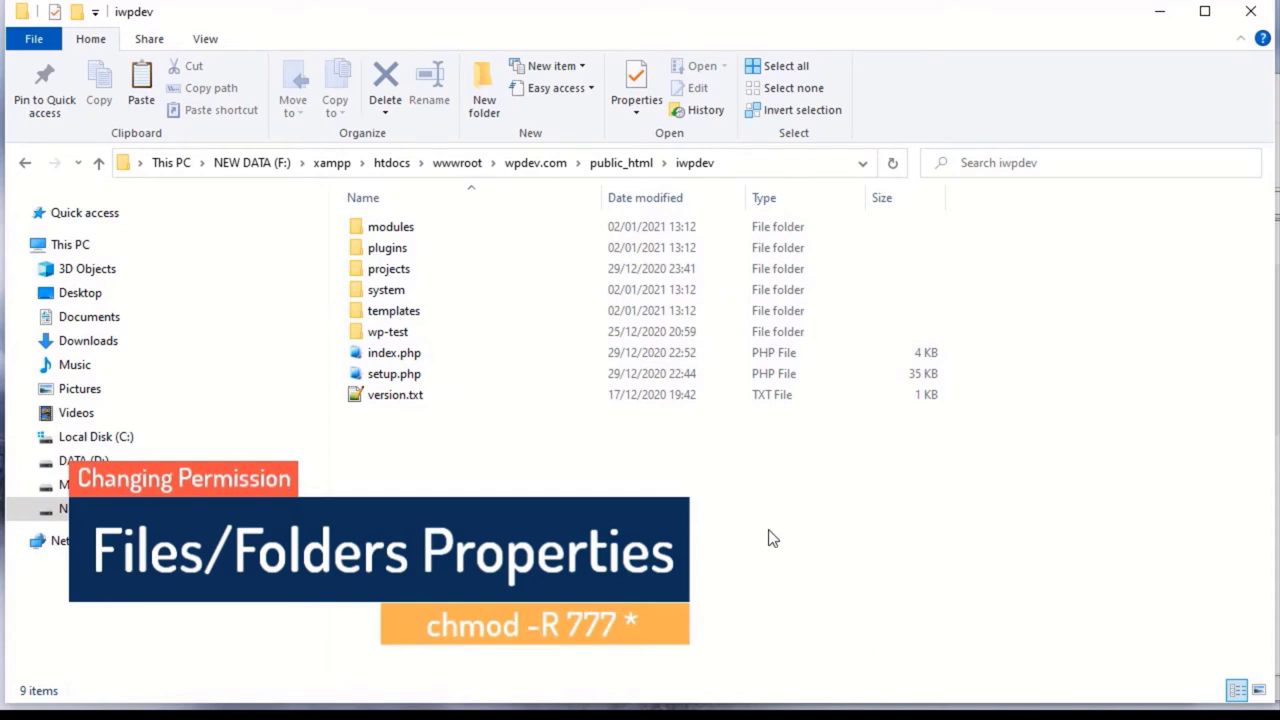
# Check the nine iwpdev items' Properties show Read-only and Hidden unchecked, then cancel unchanged
pyautogui.moveTo(760, 537); pyautogui.dragTo(404, 225)
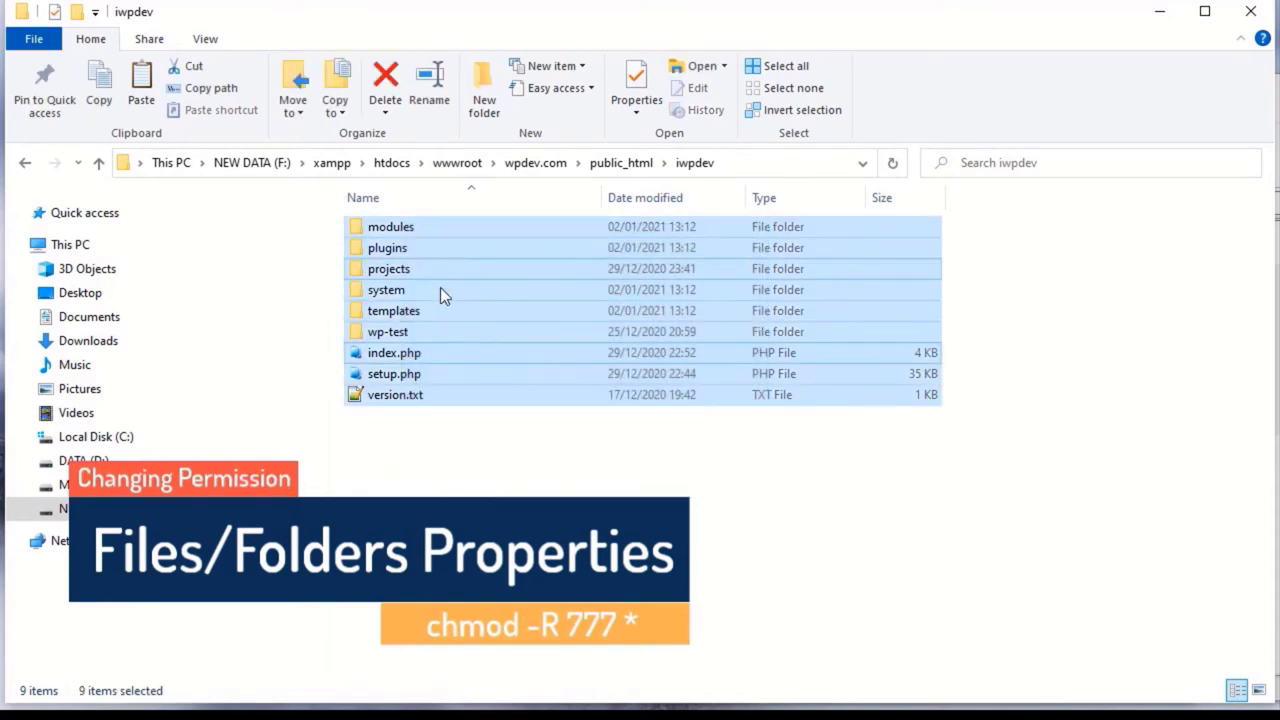
pyautogui.rightClick(442, 289)
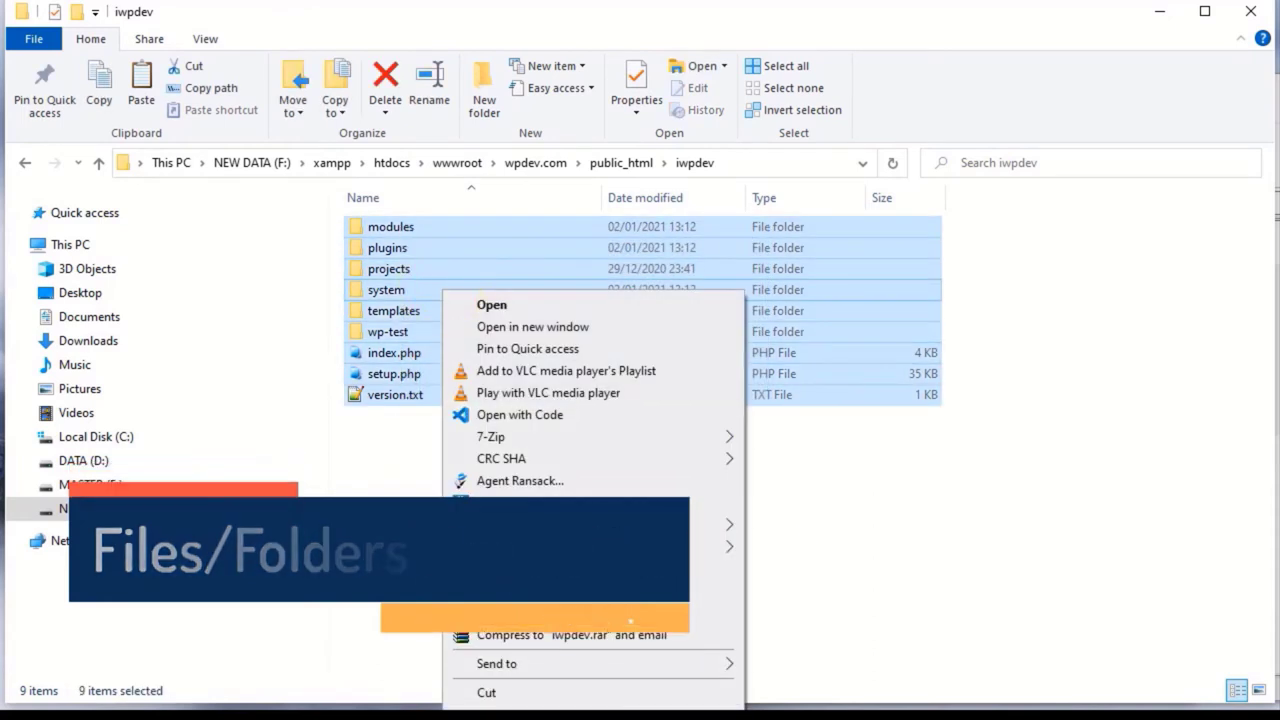
pyautogui.press('r')
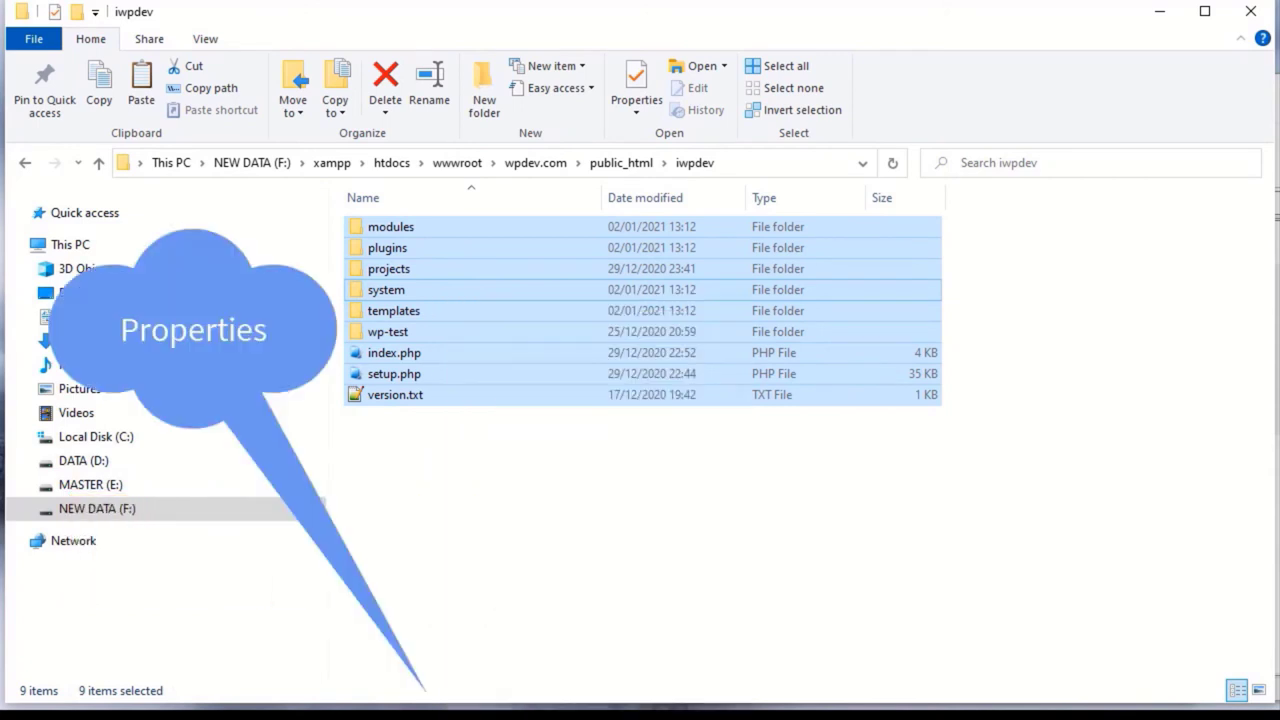
pyautogui.moveTo(605, 310); pyautogui.dragTo(570, 129)
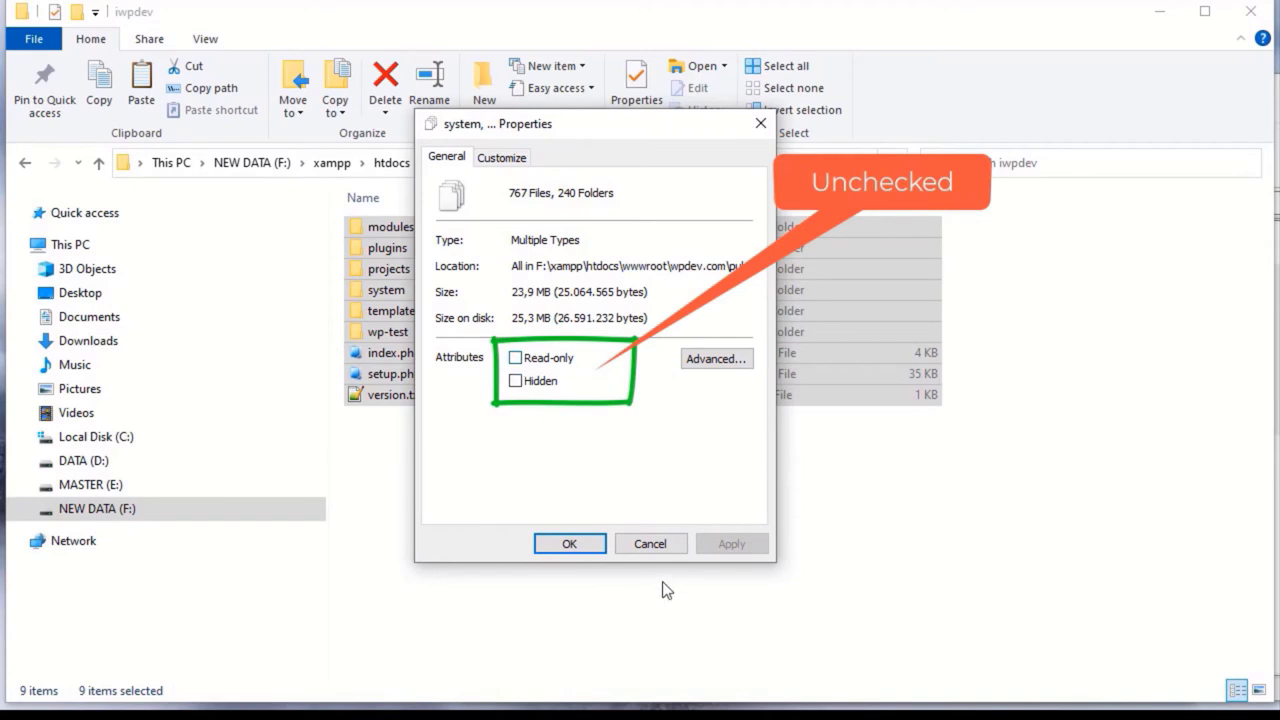
pyautogui.click(648, 543)
pyautogui.click(582, 577)
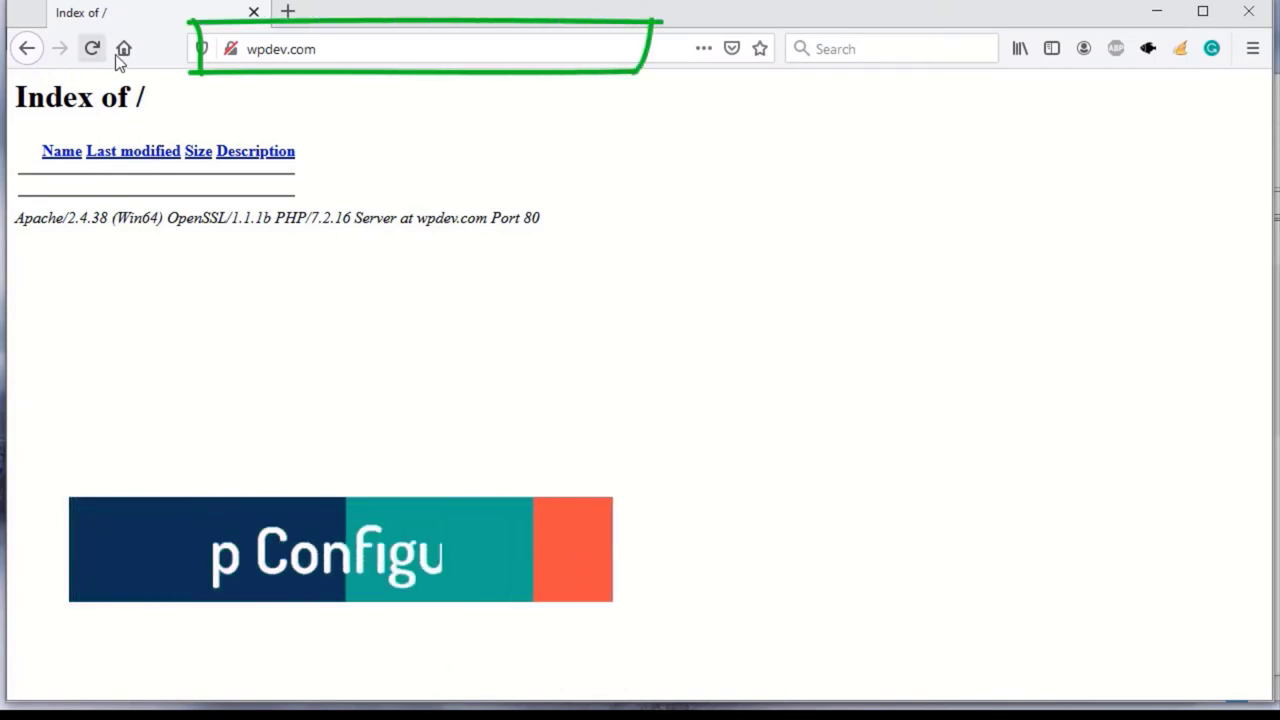
# Reload wpdev.com, open iwpdev/, and review the Step 1 System Requirements table, all marked OK
pyautogui.click(350, 52)
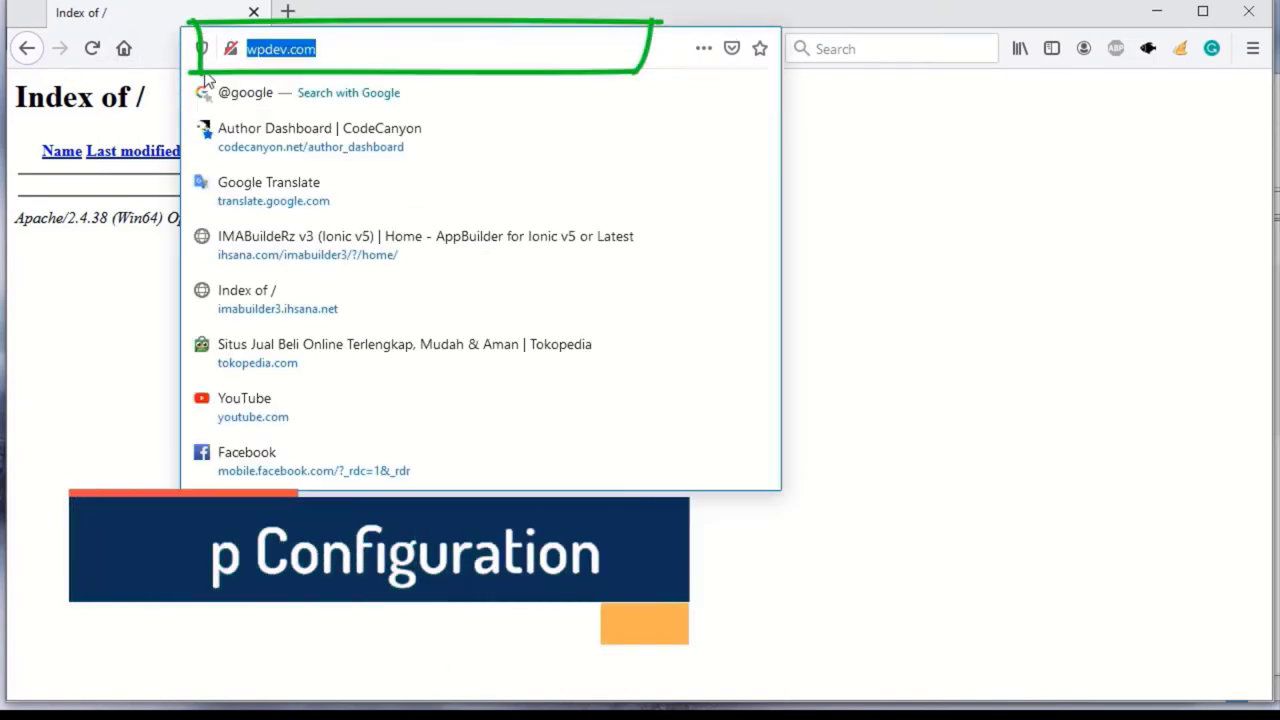
pyautogui.click(92, 50)
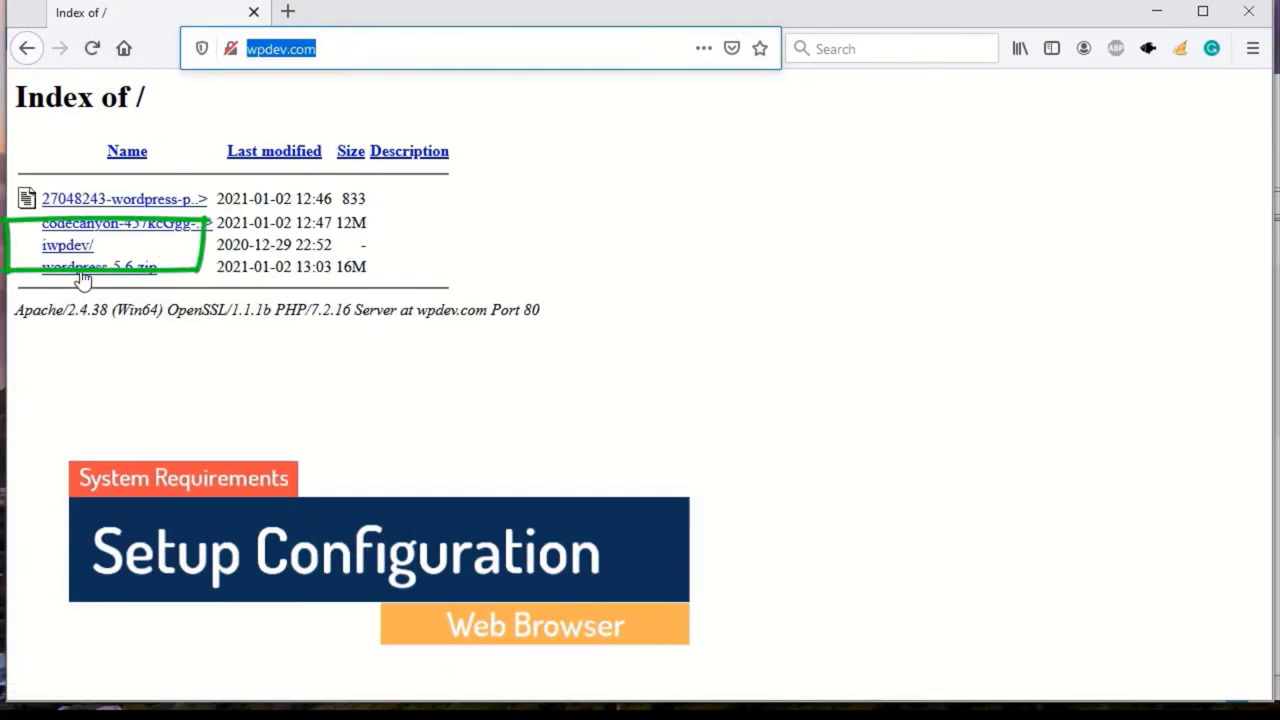
pyautogui.click(65, 252)
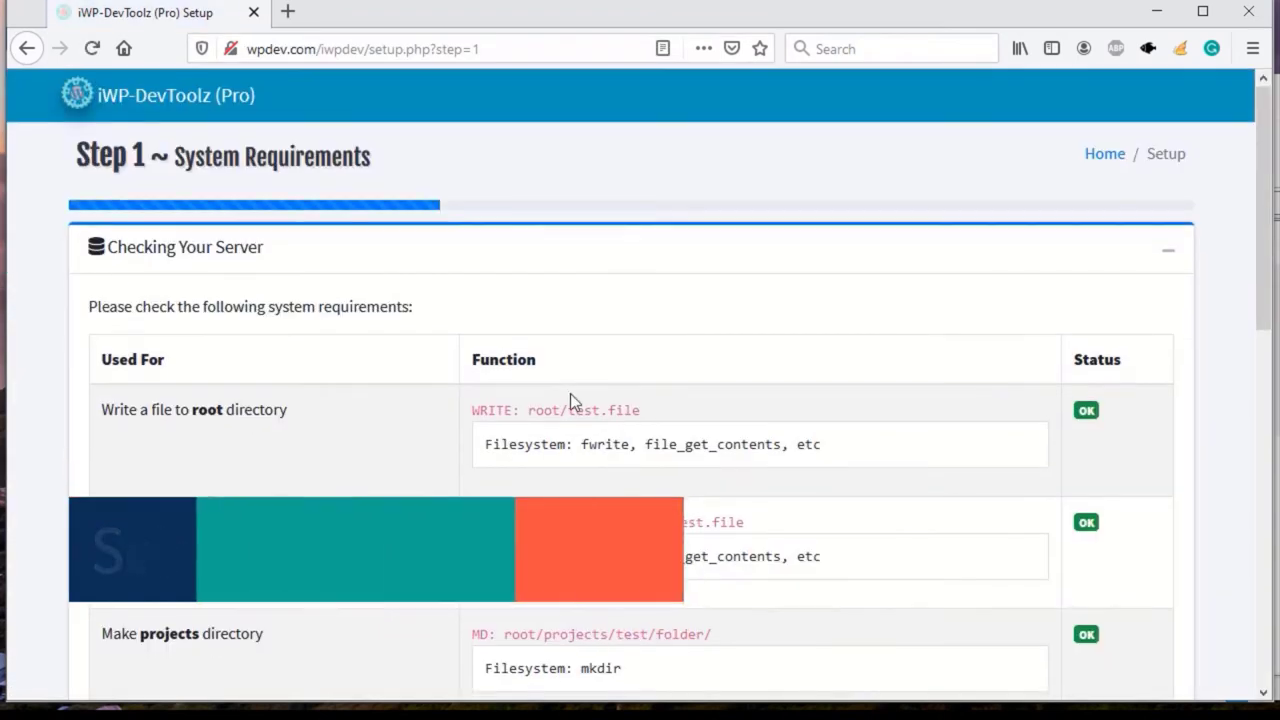
pyautogui.scroll(-3, 570, 393)
pyautogui.scroll(-3, 1149, 571)
pyautogui.scroll(5, 1106, 517)
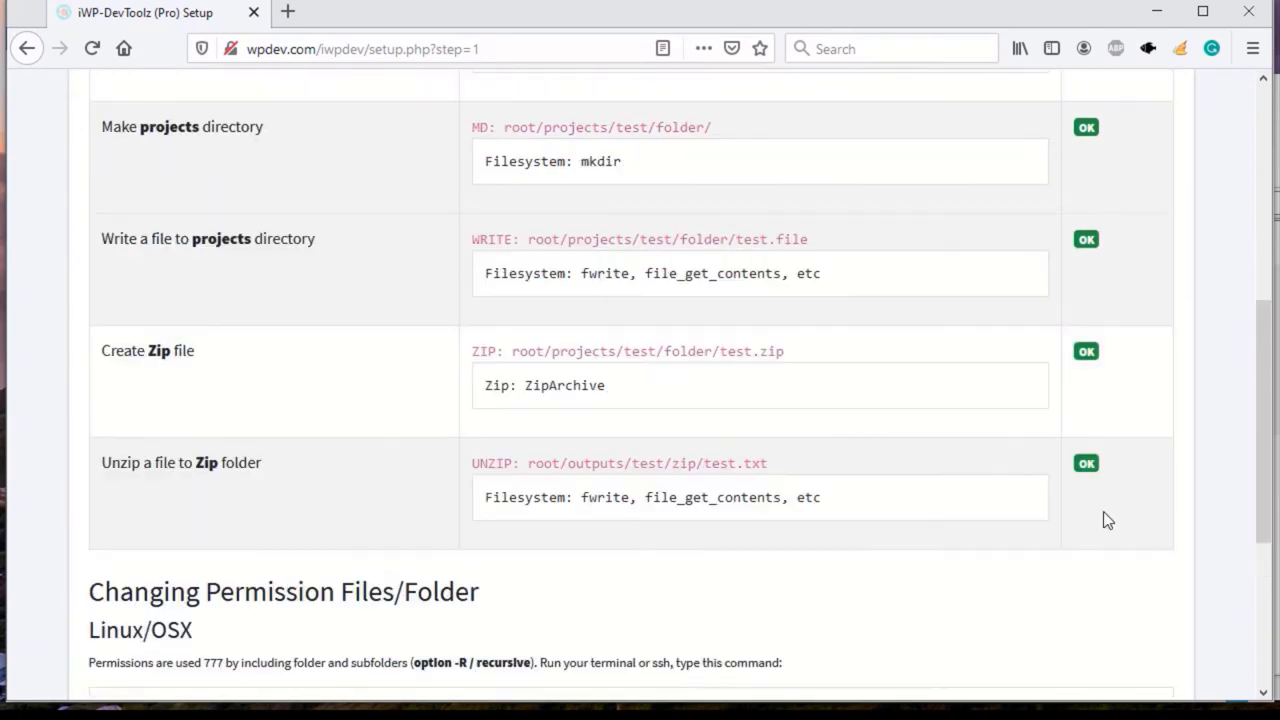
pyautogui.scroll(2, 1090, 400)
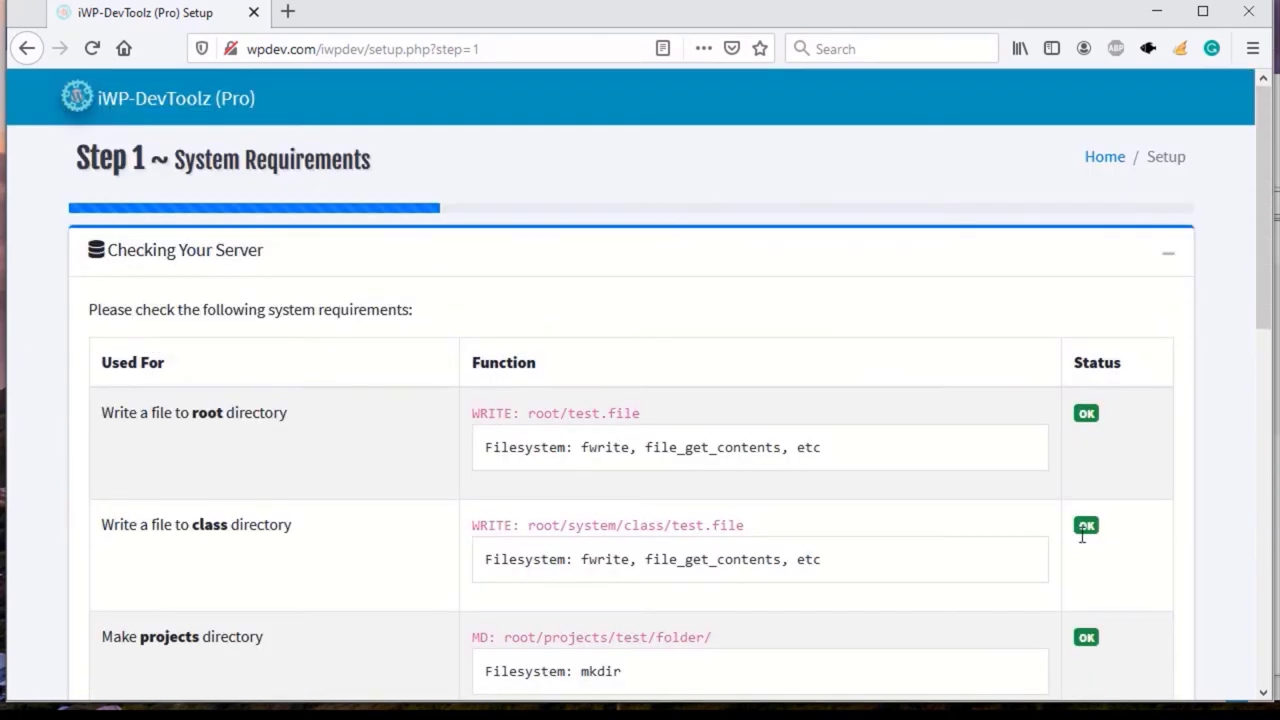
pyautogui.scroll(-5, 1083, 537)
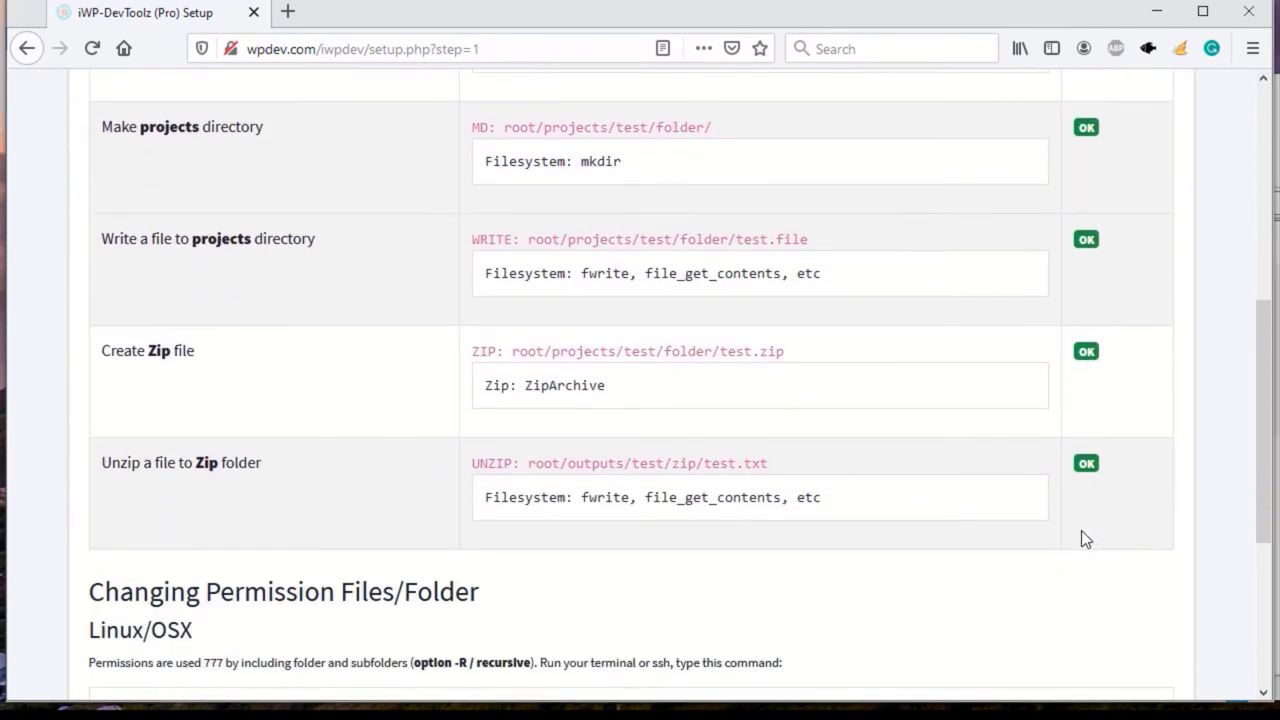
pyautogui.scroll(-1, 1078, 530)
pyautogui.scroll(6, 1070, 520)
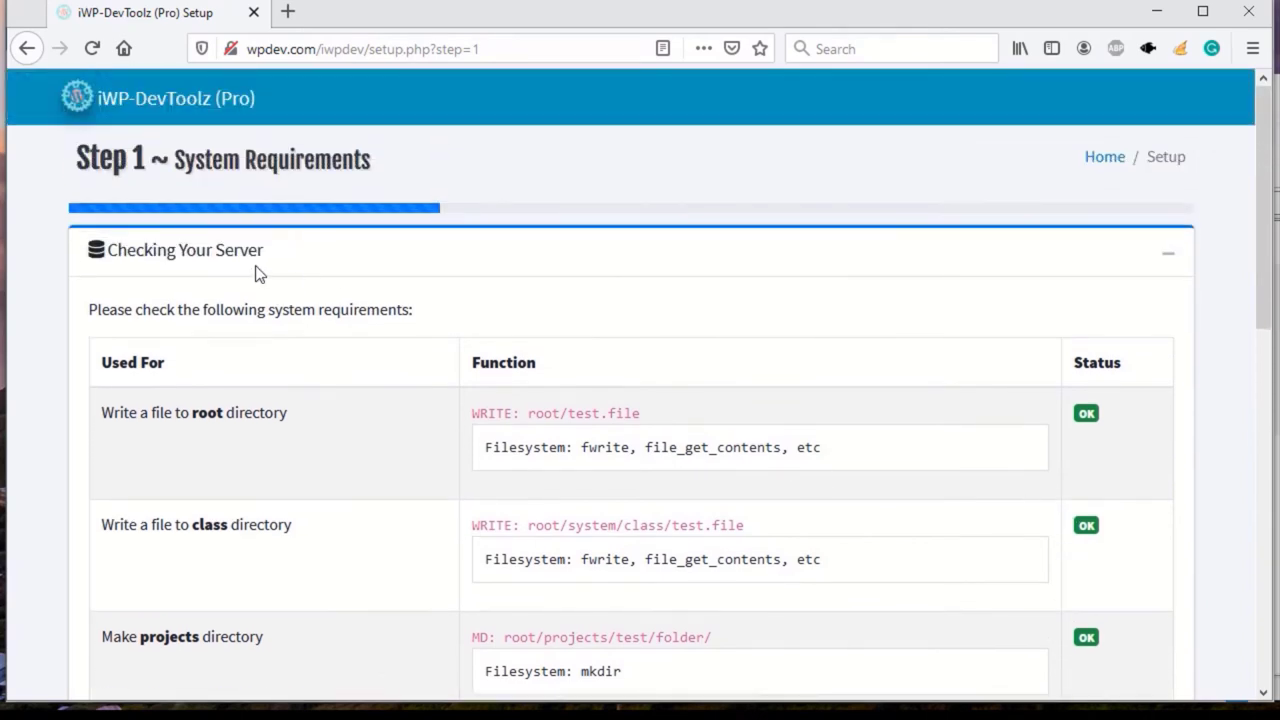
pyautogui.scroll(-8, 671, 391)
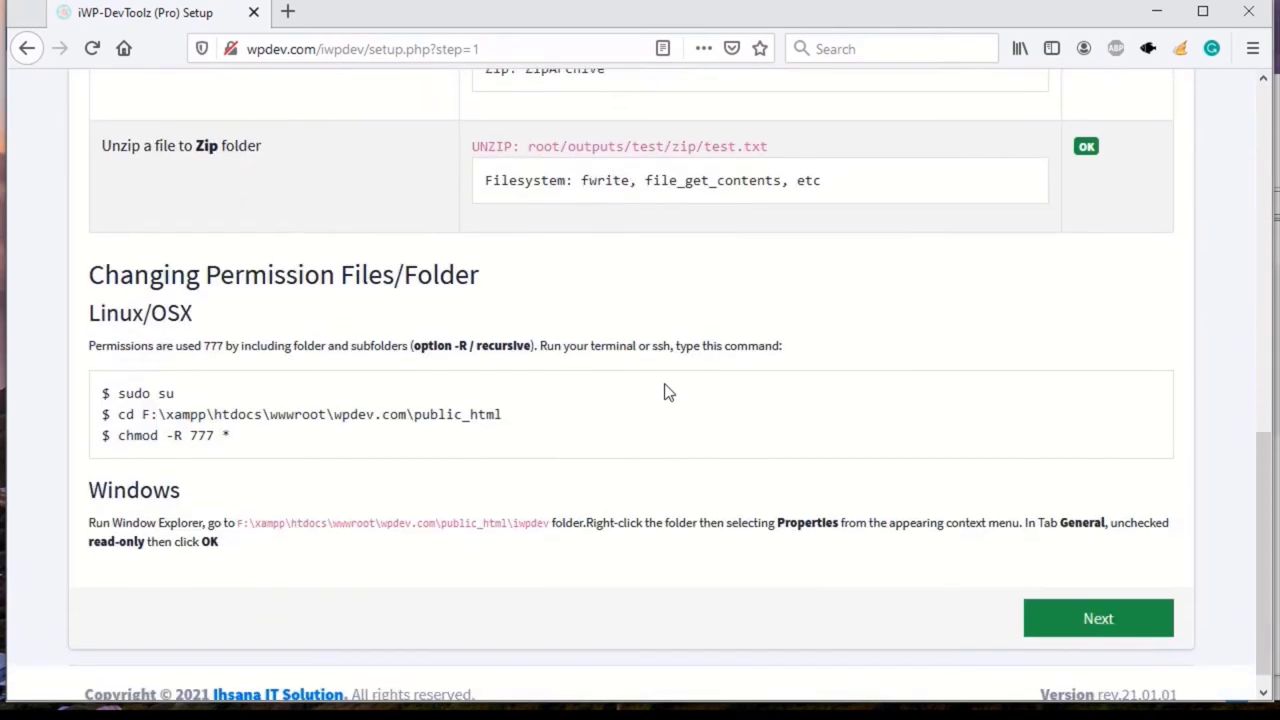
# Advance to Step 2 and enter the contact e-mail address using the autocomplete suggestion
pyautogui.click(1109, 601)
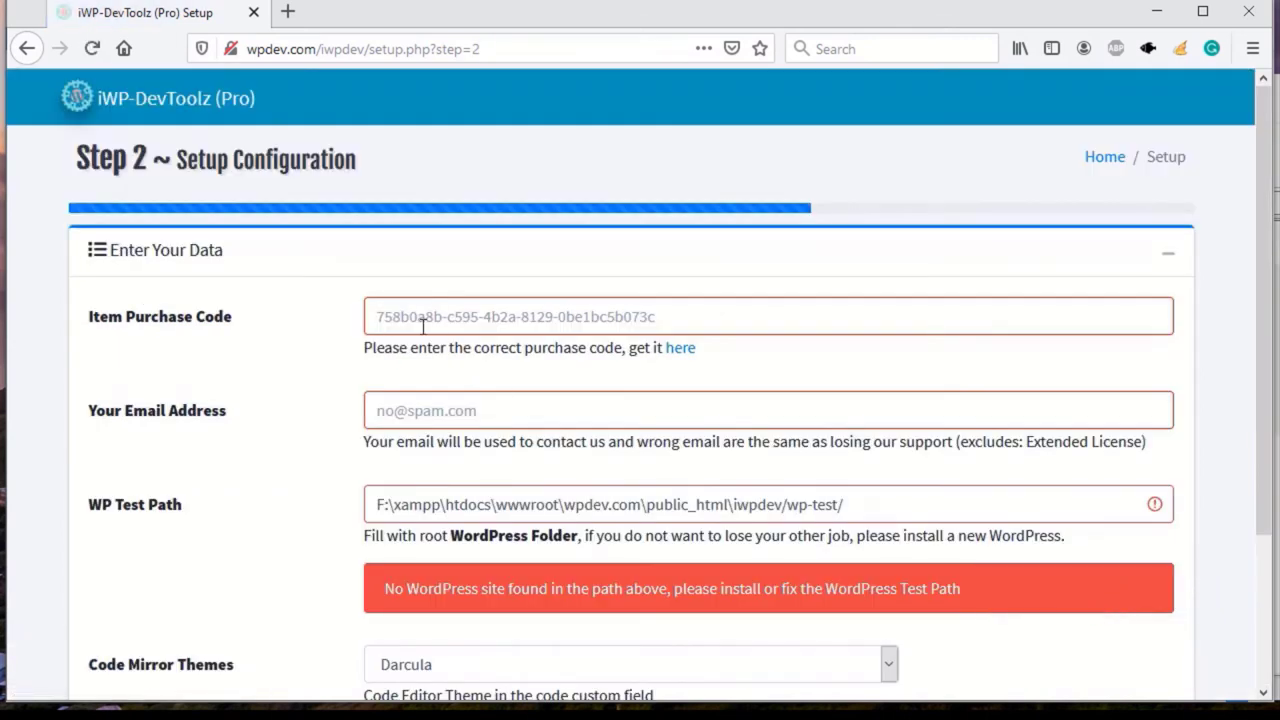
pyautogui.click(535, 318)
pyautogui.click(423, 418)
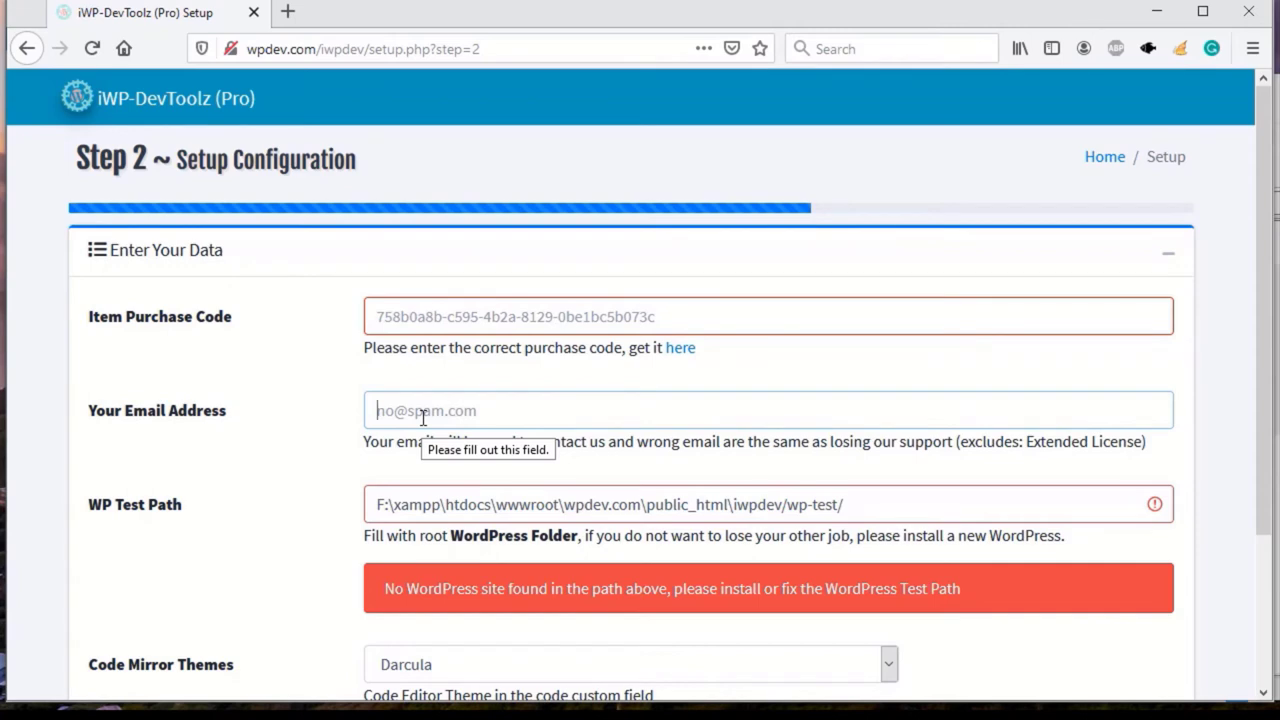
pyautogui.write('ja')
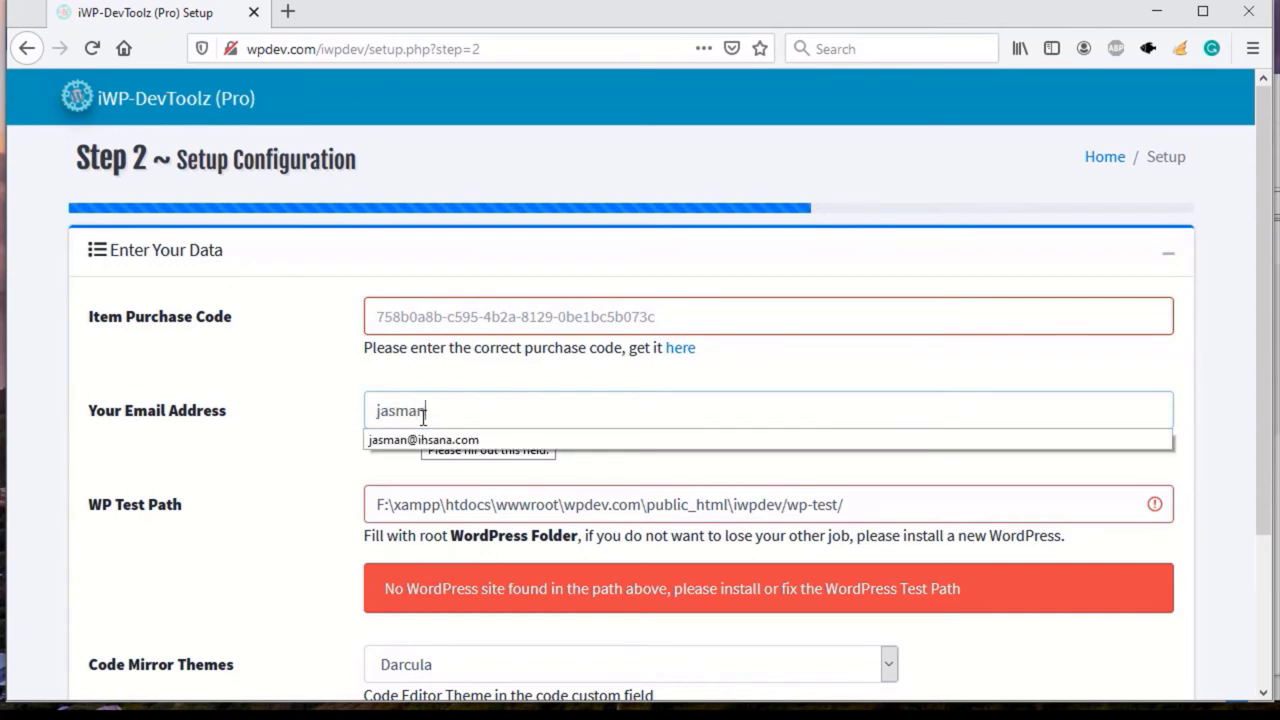
pyautogui.write('sman')
pyautogui.press('Down')
pyautogui.press('Return')
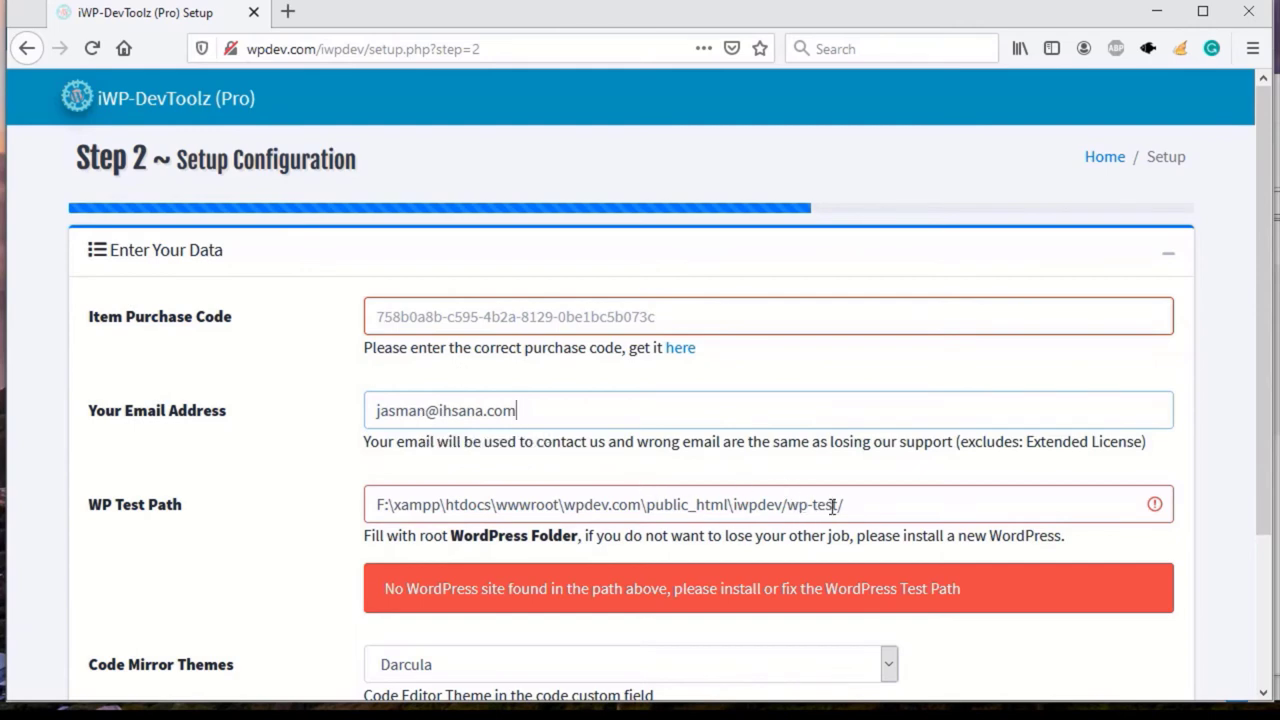
pyautogui.scroll(-3, 595, 567)
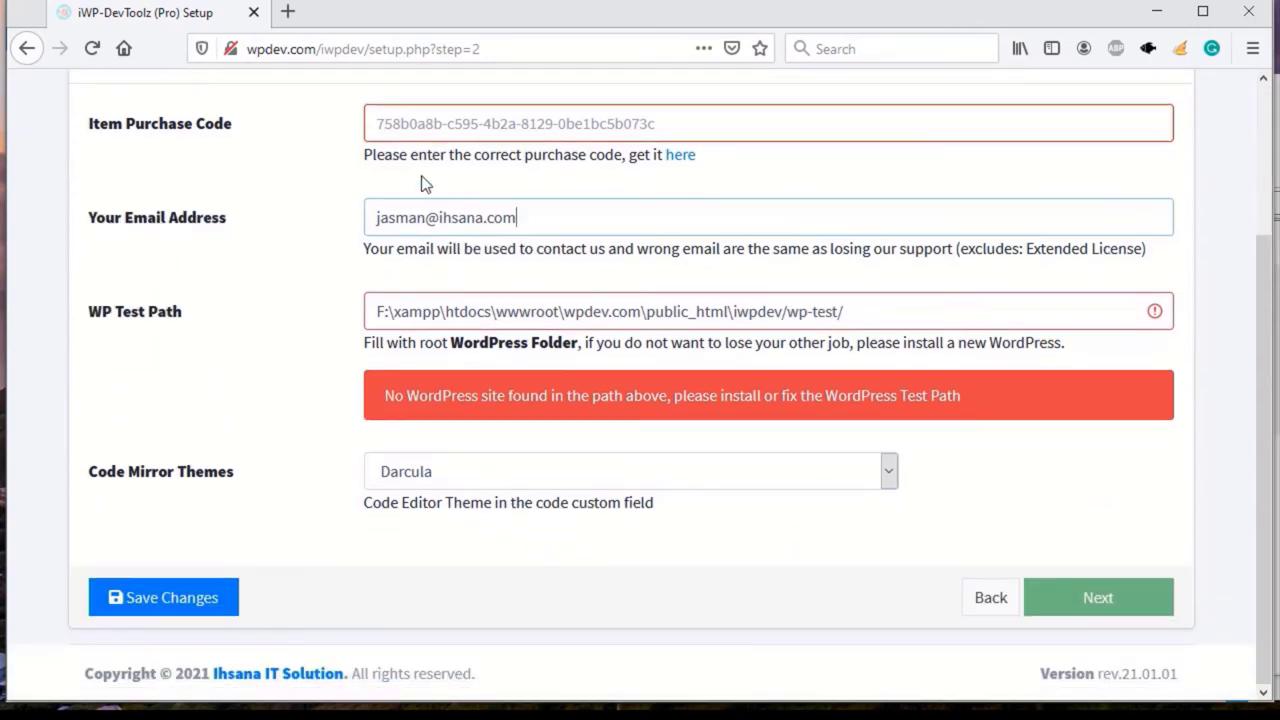
pyautogui.scroll(2, 470, 190)
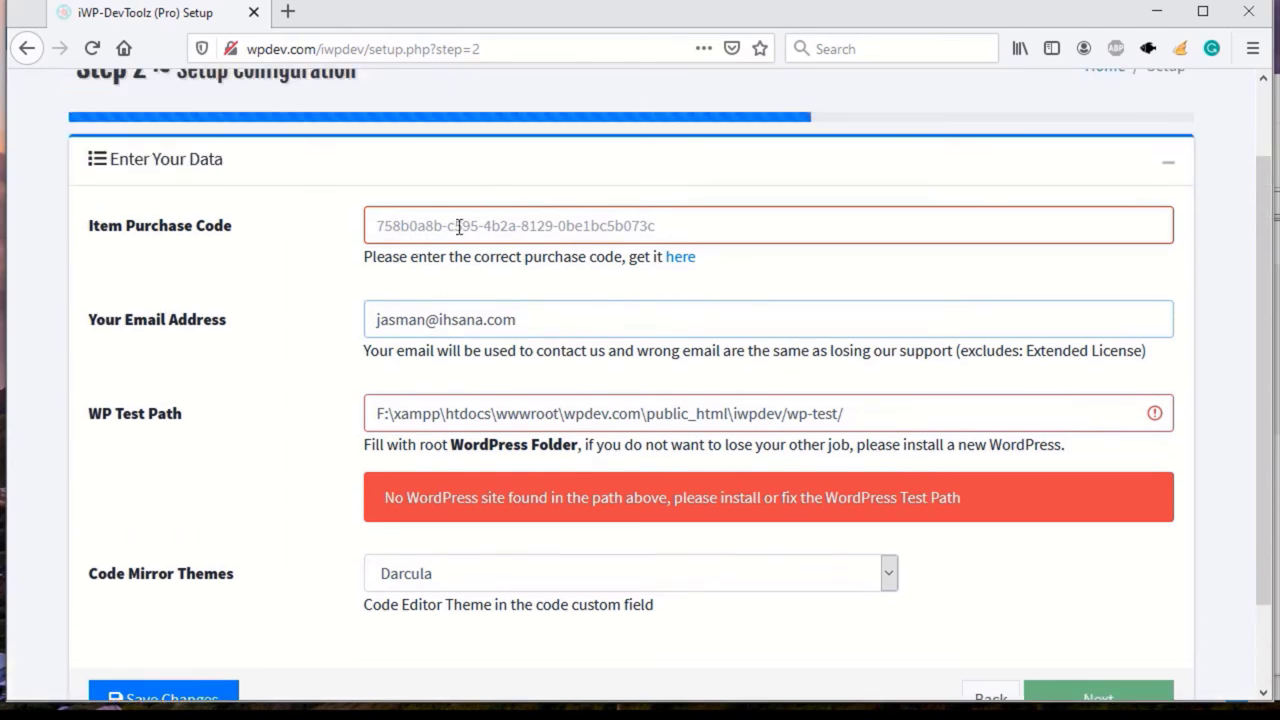
pyautogui.hotkey('alt', 'Tab')
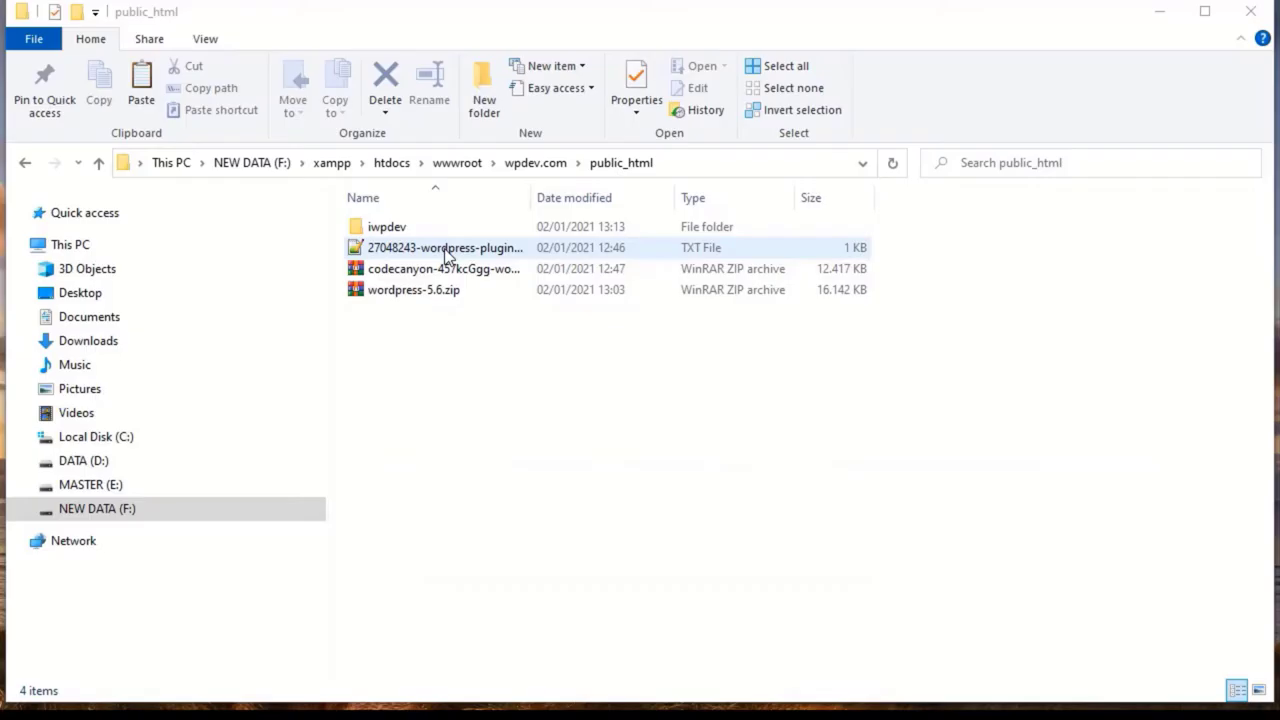
# Copy the purchase code from line 24 of the license file into the Item Purchase Code field
pyautogui.doubleClick(440, 250)
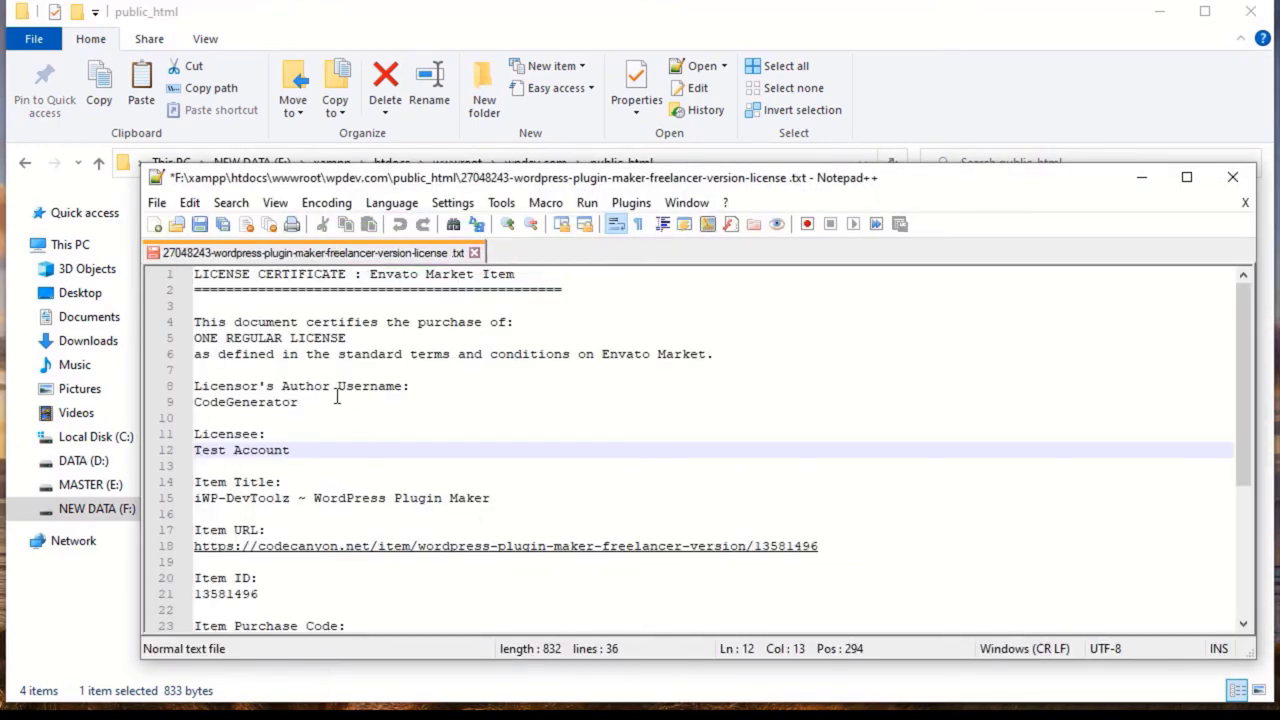
pyautogui.scroll(-1, 300, 435)
pyautogui.scroll(-1, 270, 445)
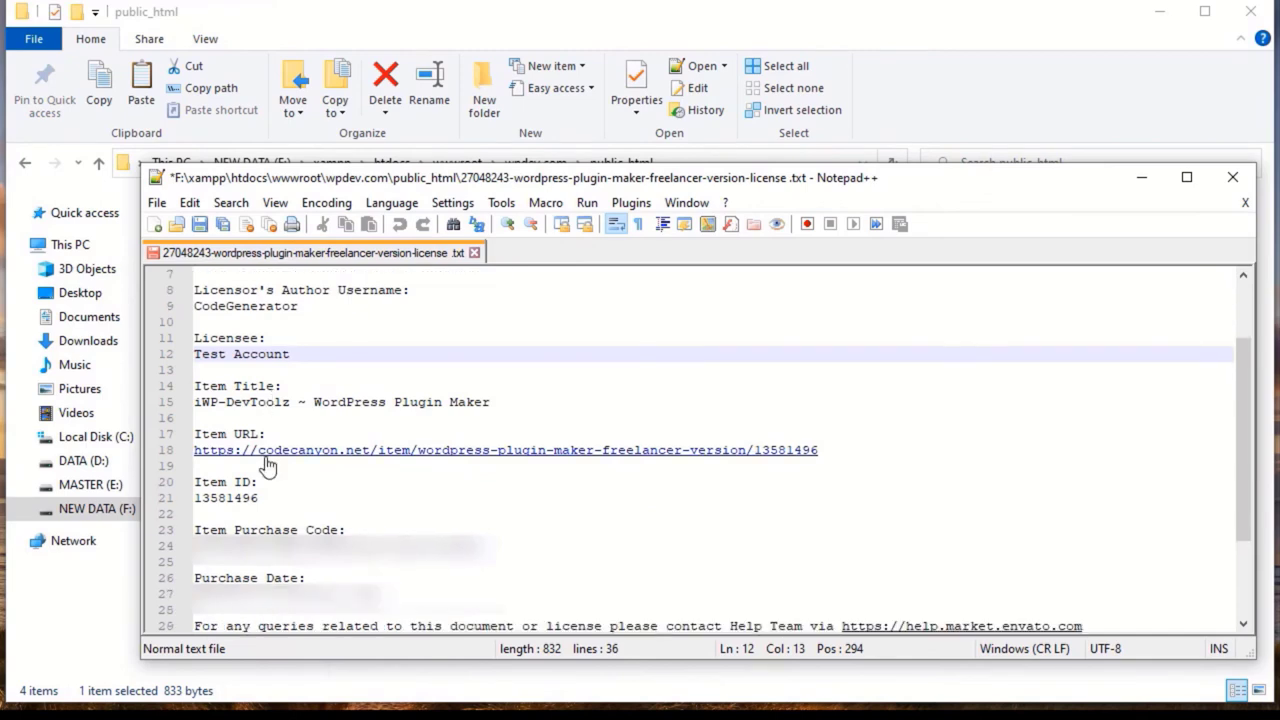
pyautogui.doubleClick(338, 546)
pyautogui.moveTo(386, 546); pyautogui.dragTo(234, 546)
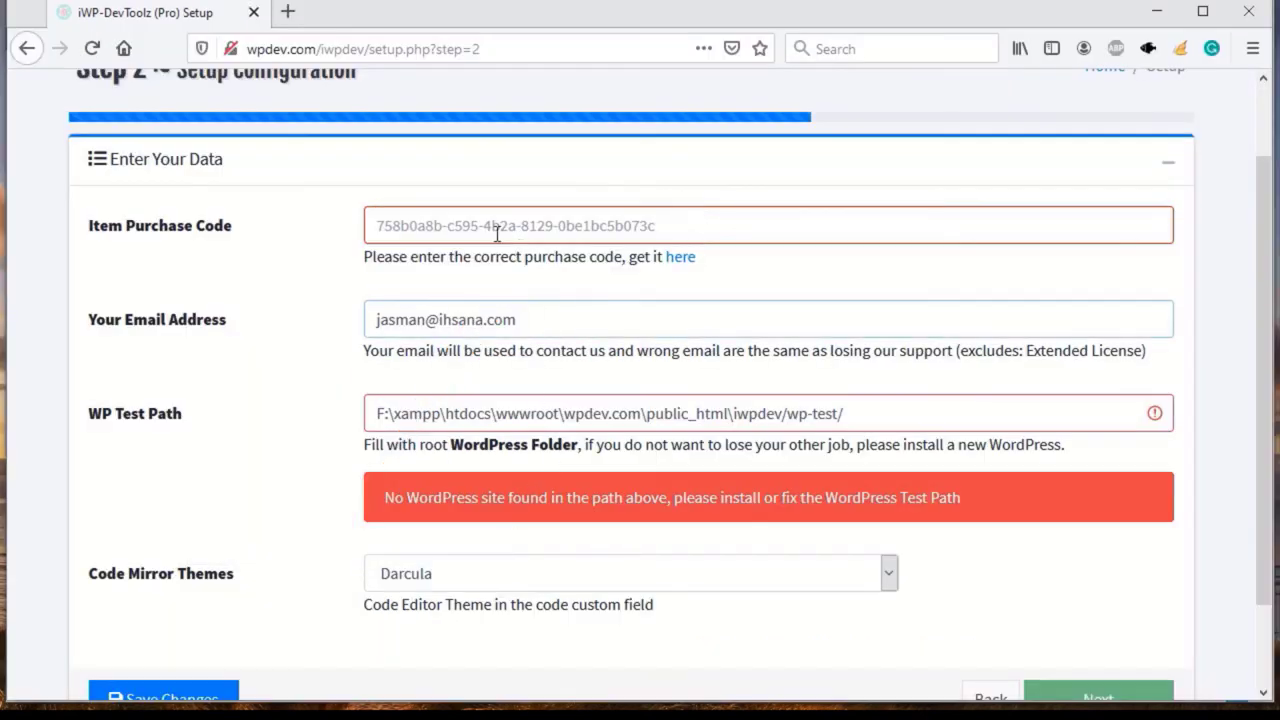
pyautogui.click(497, 233)
pyautogui.hotkey('ctrl', 'v')
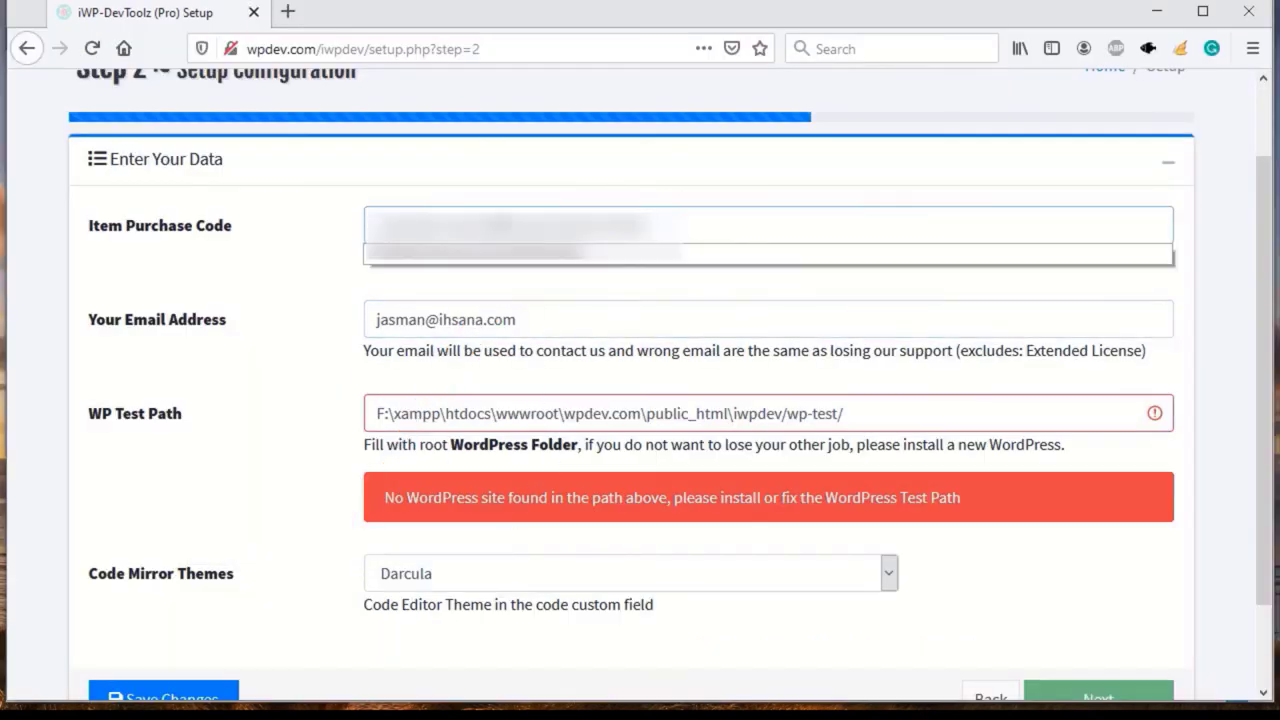
# Save Step 2 and highlight the no-WordPress-site error and the wp-test part of WP Test Path
pyautogui.click(585, 199)
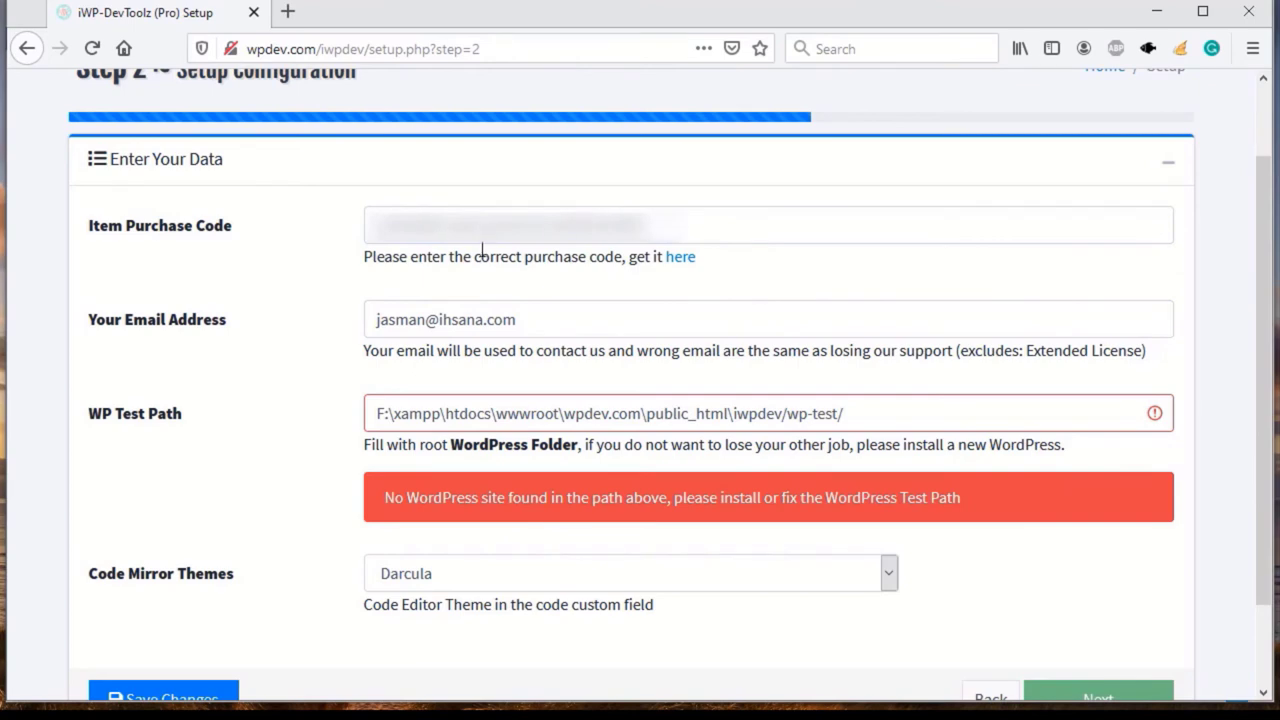
pyautogui.scroll(-2, 163, 610)
pyautogui.click(162, 604)
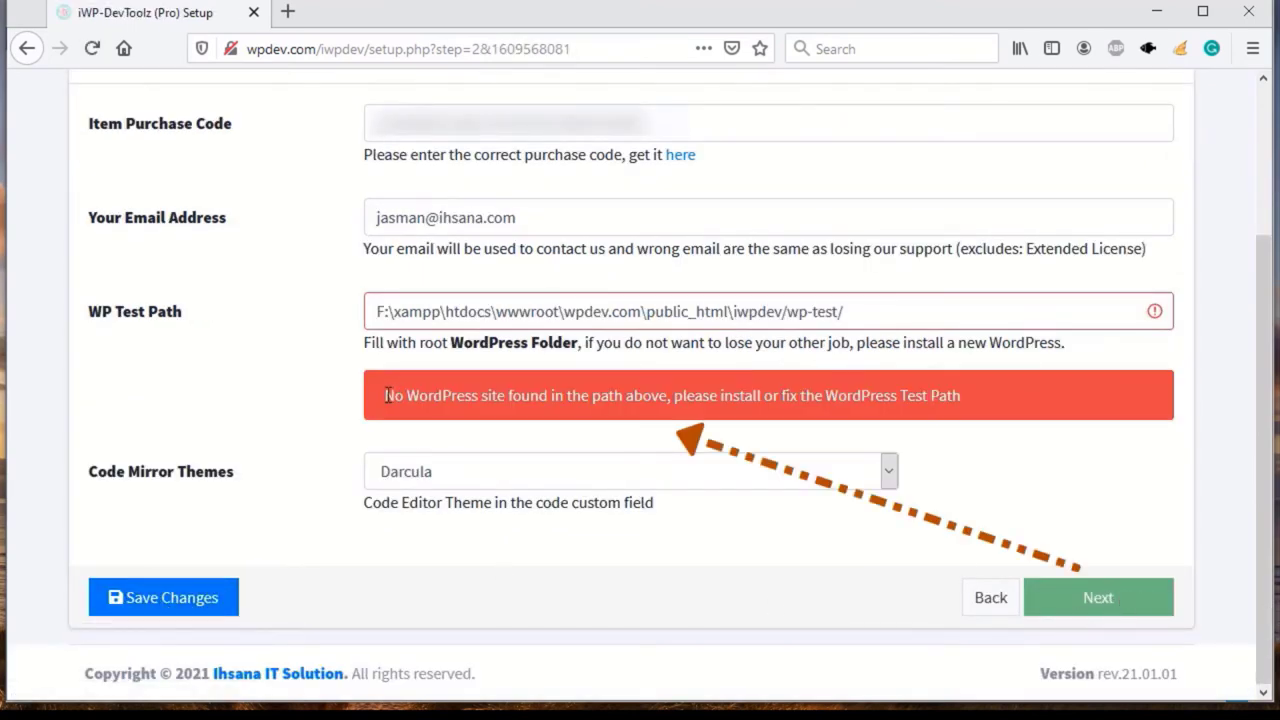
pyautogui.moveTo(387, 395); pyautogui.dragTo(645, 394)
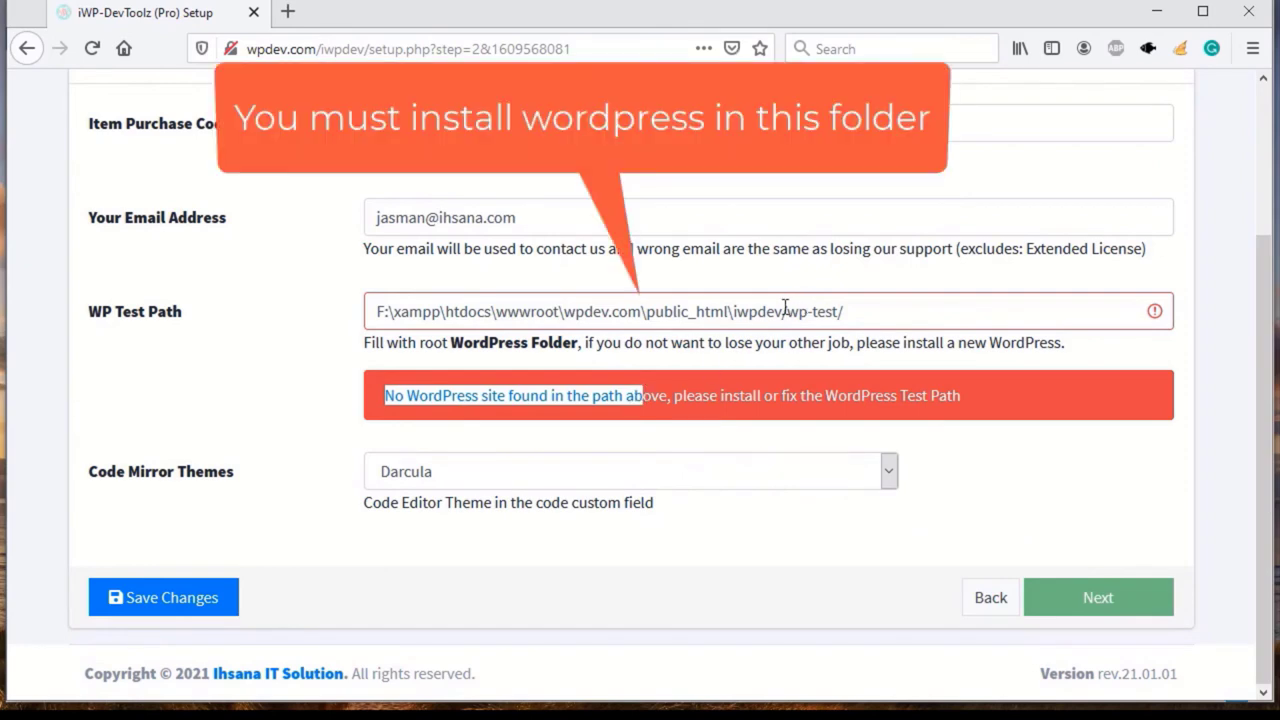
pyautogui.moveTo(786, 311); pyautogui.dragTo(820, 313)
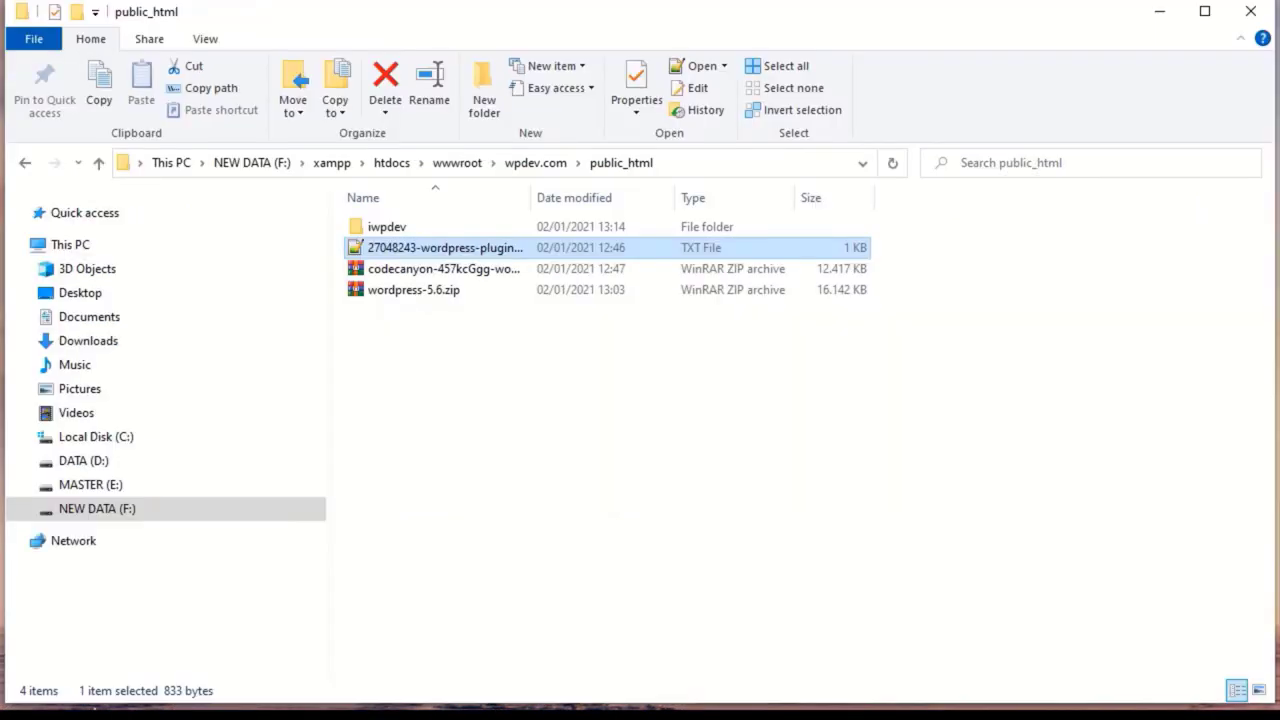
# Open wordpress-5.6.zip at its wordpress folder and browse Explorer to the empty iwpdev\wp-test folder
pyautogui.doubleClick(430, 290)
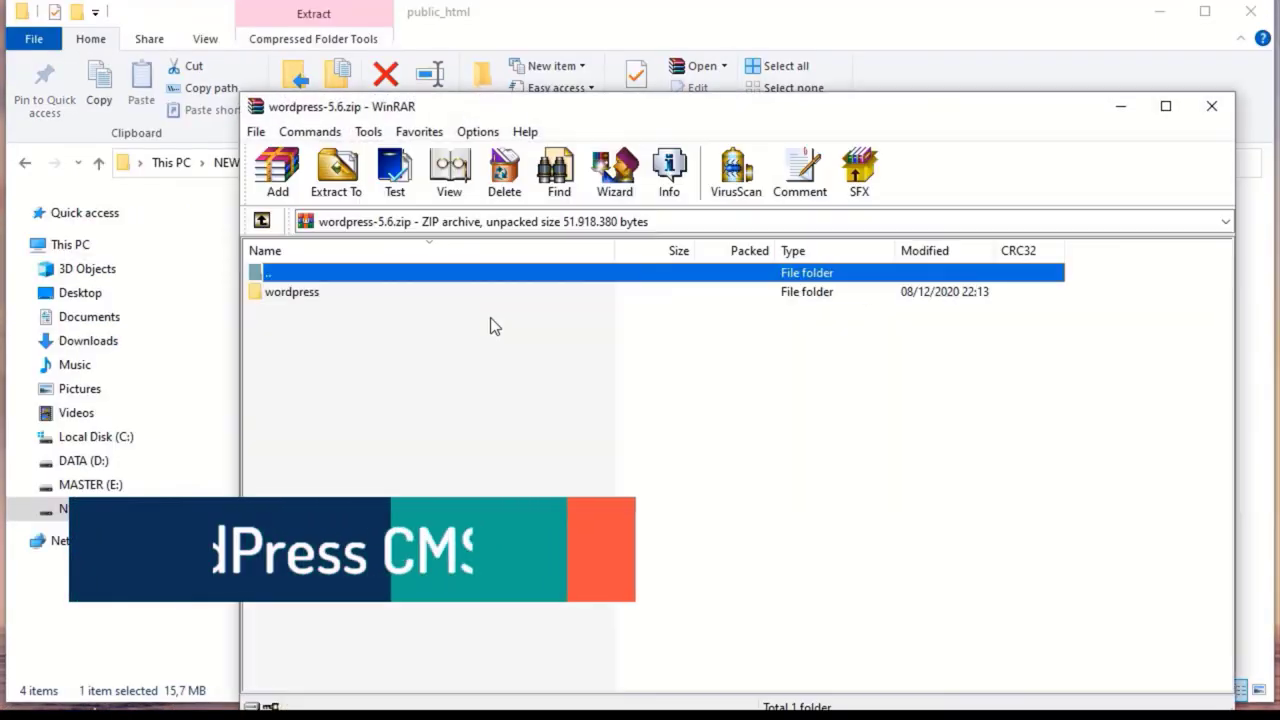
pyautogui.doubleClick(300, 292)
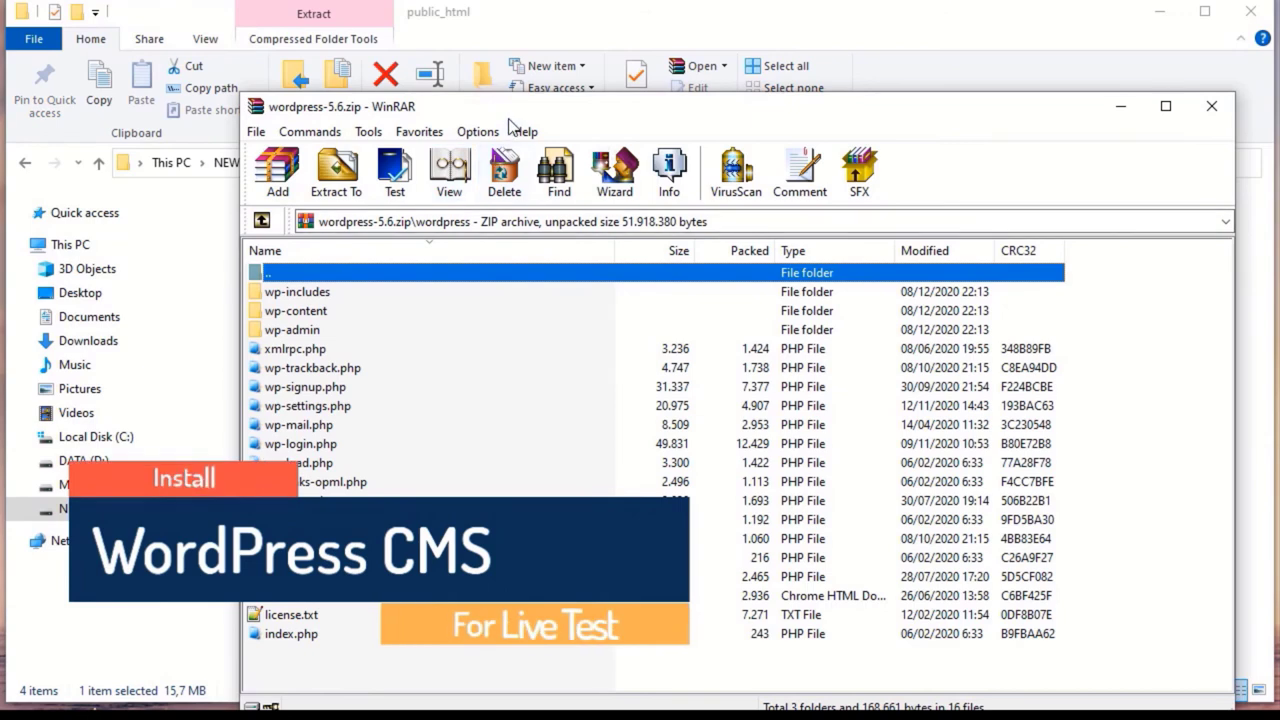
pyautogui.moveTo(500, 106); pyautogui.dragTo(836, 66)
pyautogui.doubleClick(386, 226)
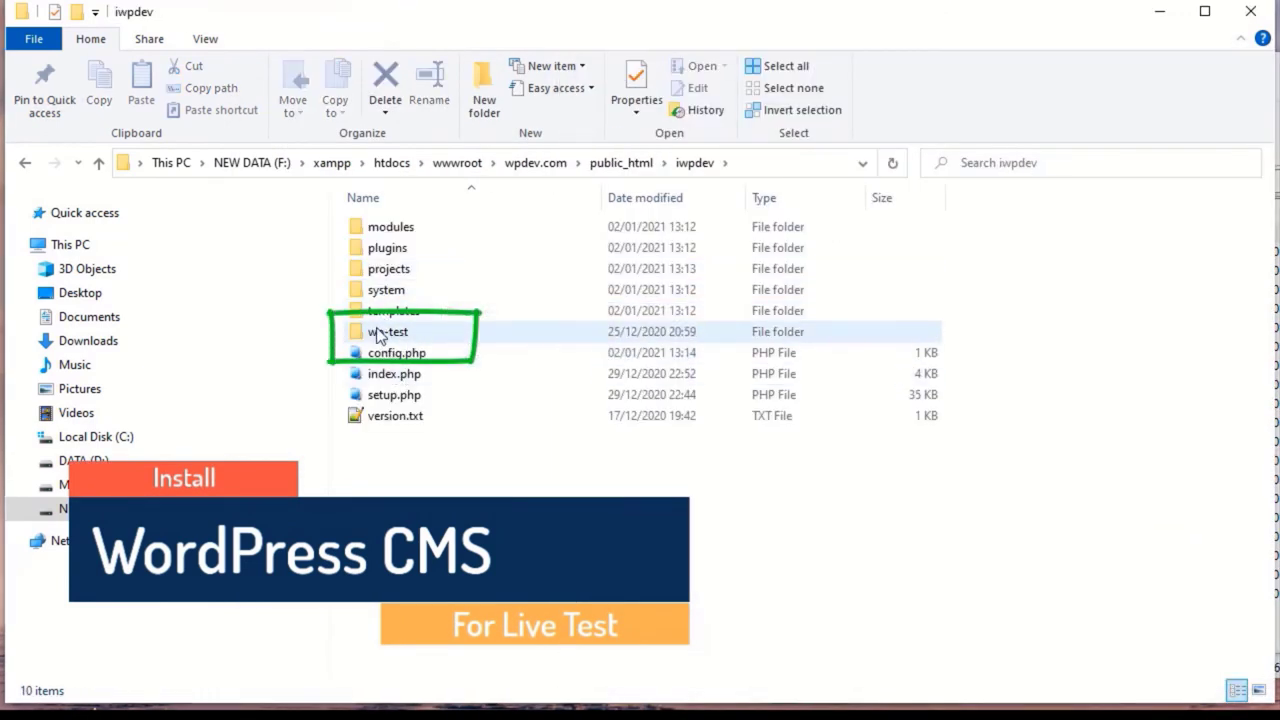
pyautogui.doubleClick(378, 333)
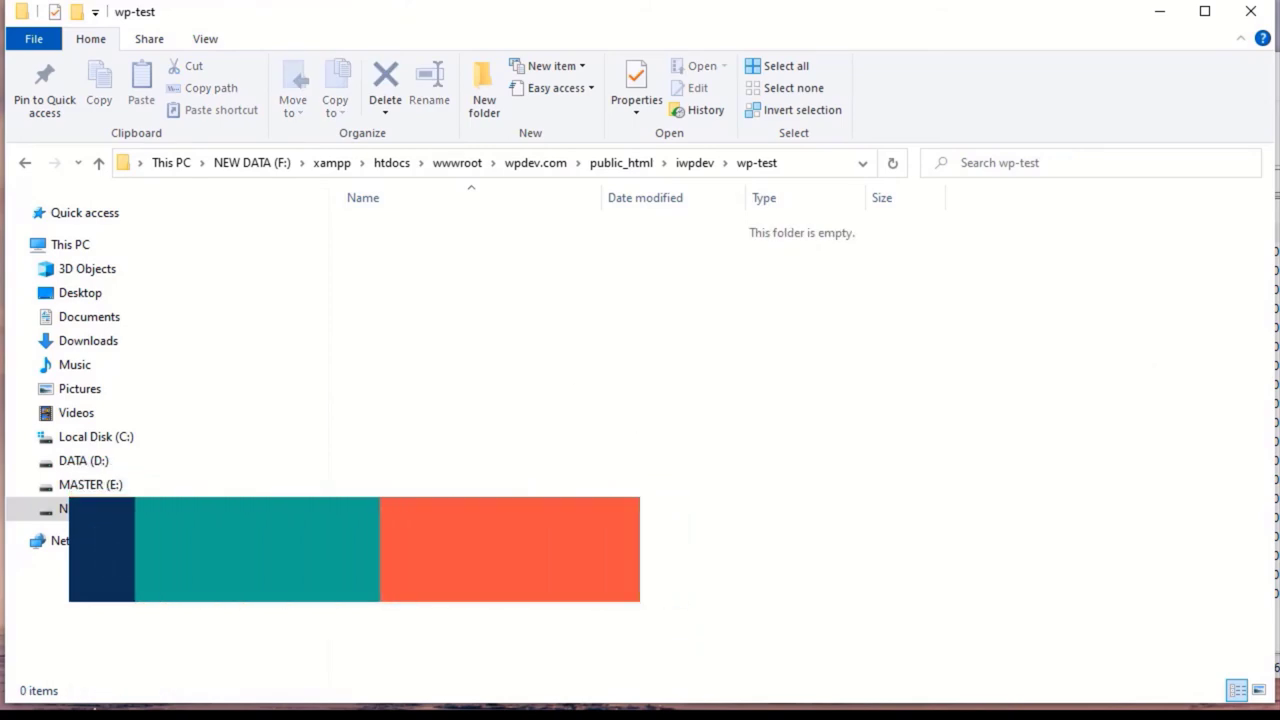
# Drag the archive entries from wp-includes through index.php into the wp-test folder
pyautogui.hotkey('alt', 'Tab')
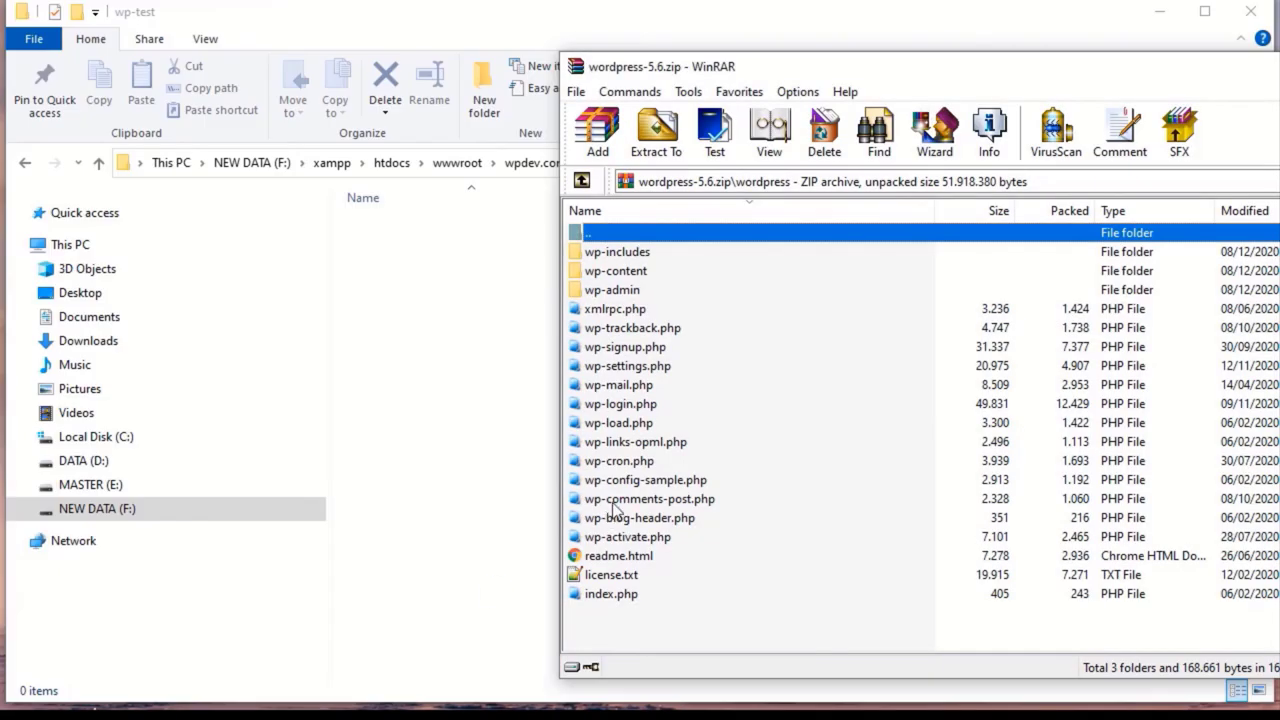
pyautogui.press('Down')
pyautogui.keyDown('shift'); pyautogui.click(632, 597); pyautogui.keyUp('shift')
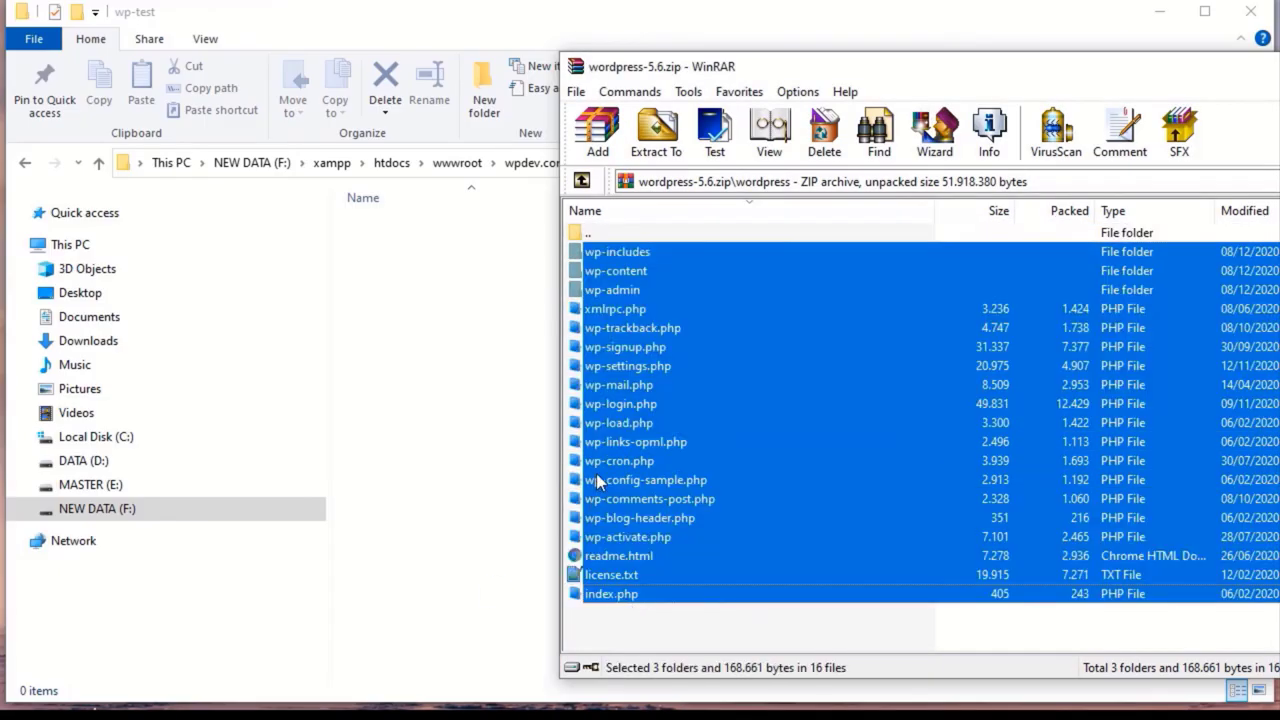
pyautogui.moveTo(596, 473); pyautogui.dragTo(443, 508)
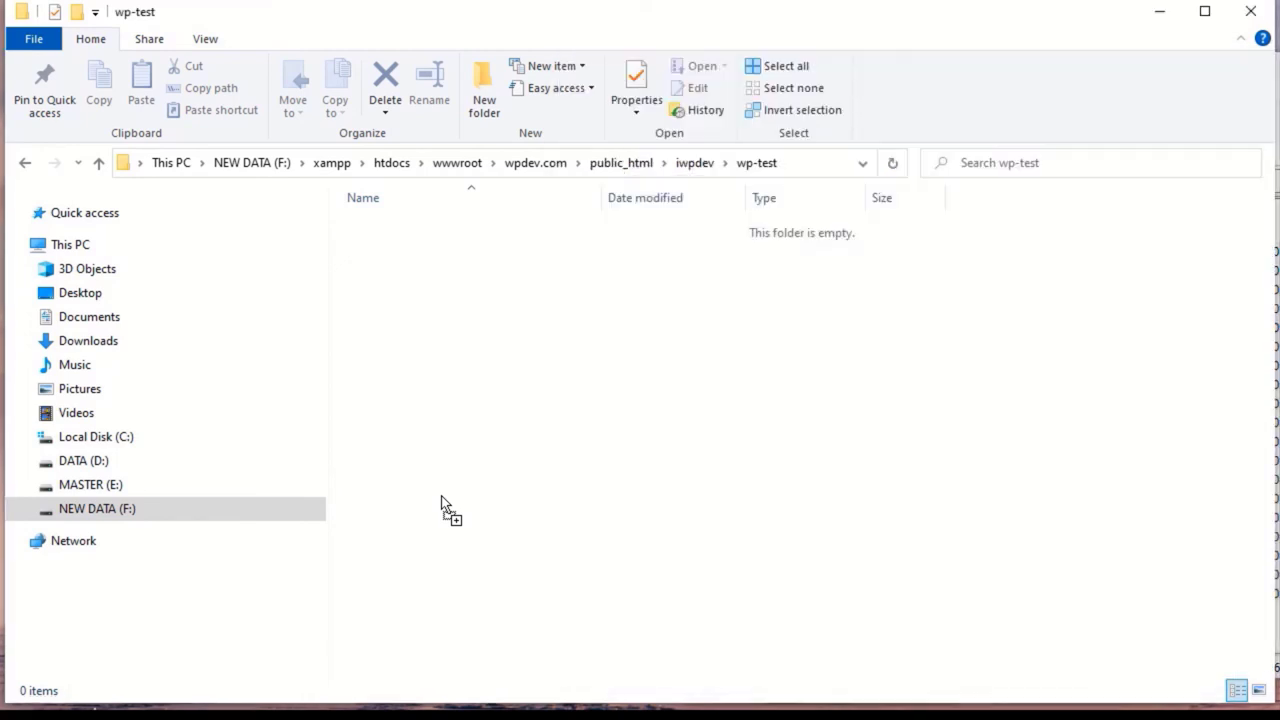
pyautogui.moveTo(441, 505); pyautogui.dragTo(443, 508)
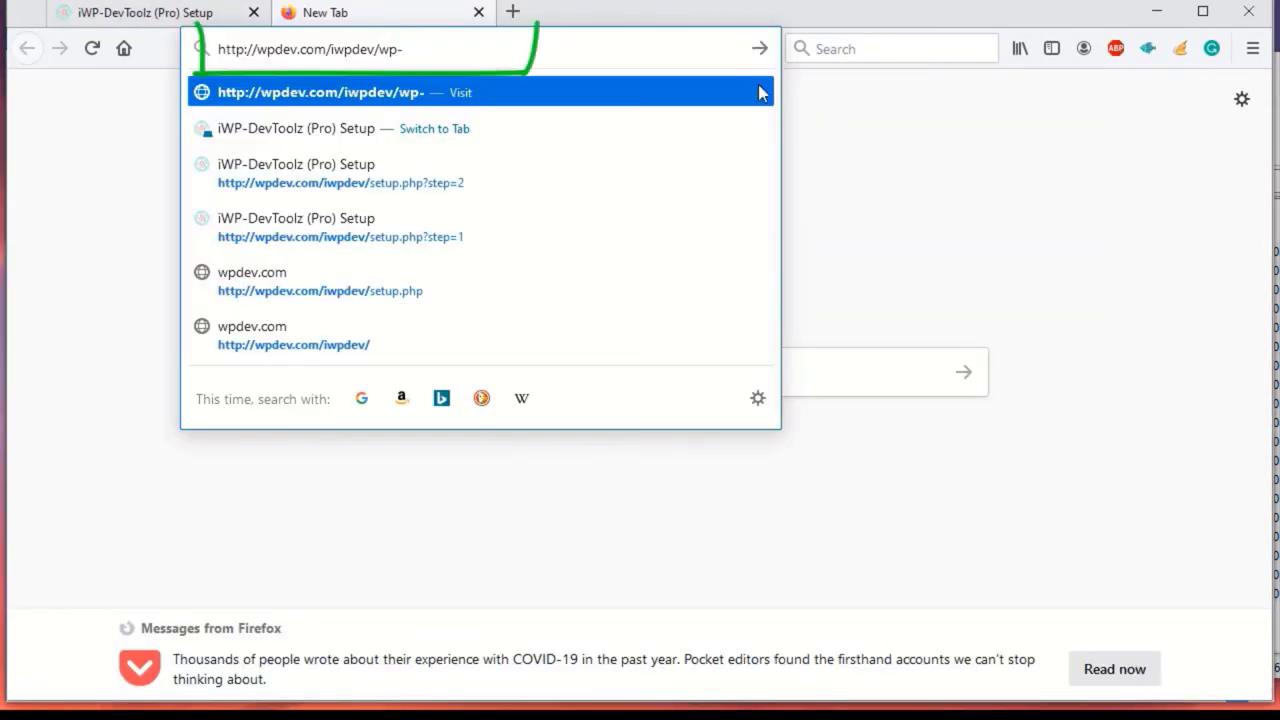
# Load the wp-test site address and submit the database connection details
pyautogui.write('test')
pyautogui.press('Return')
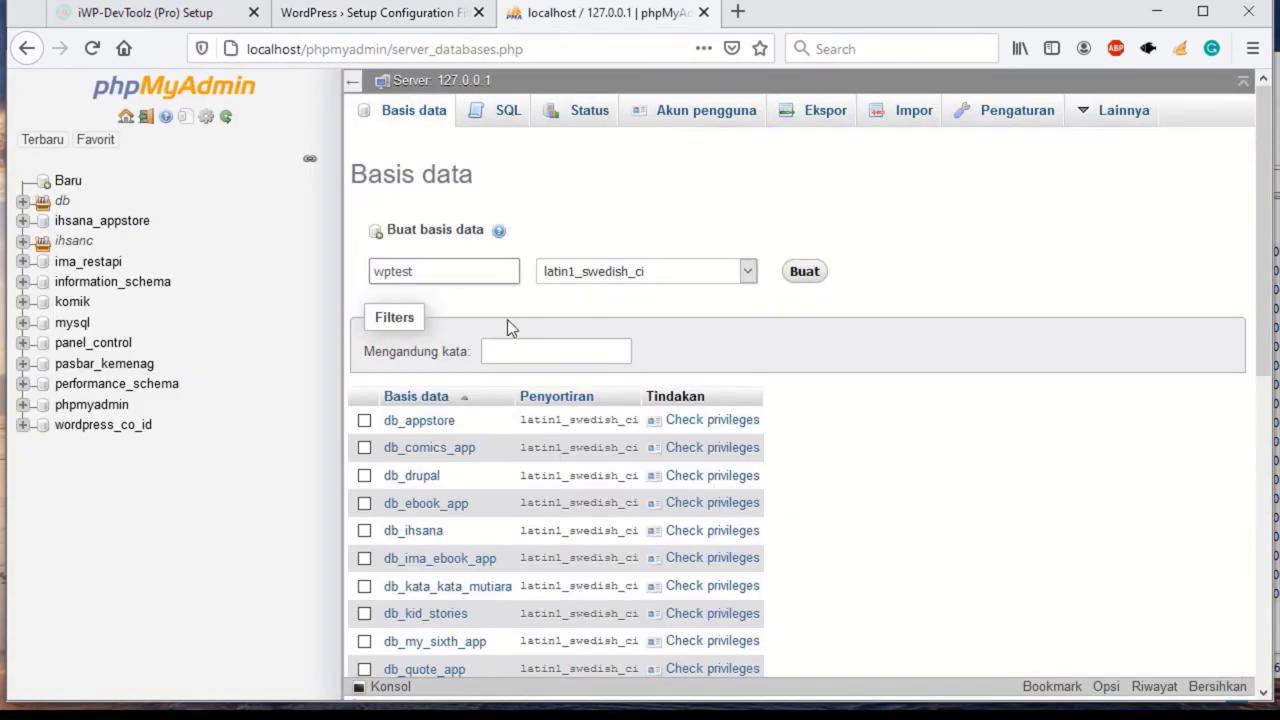
pyautogui.press('Return')
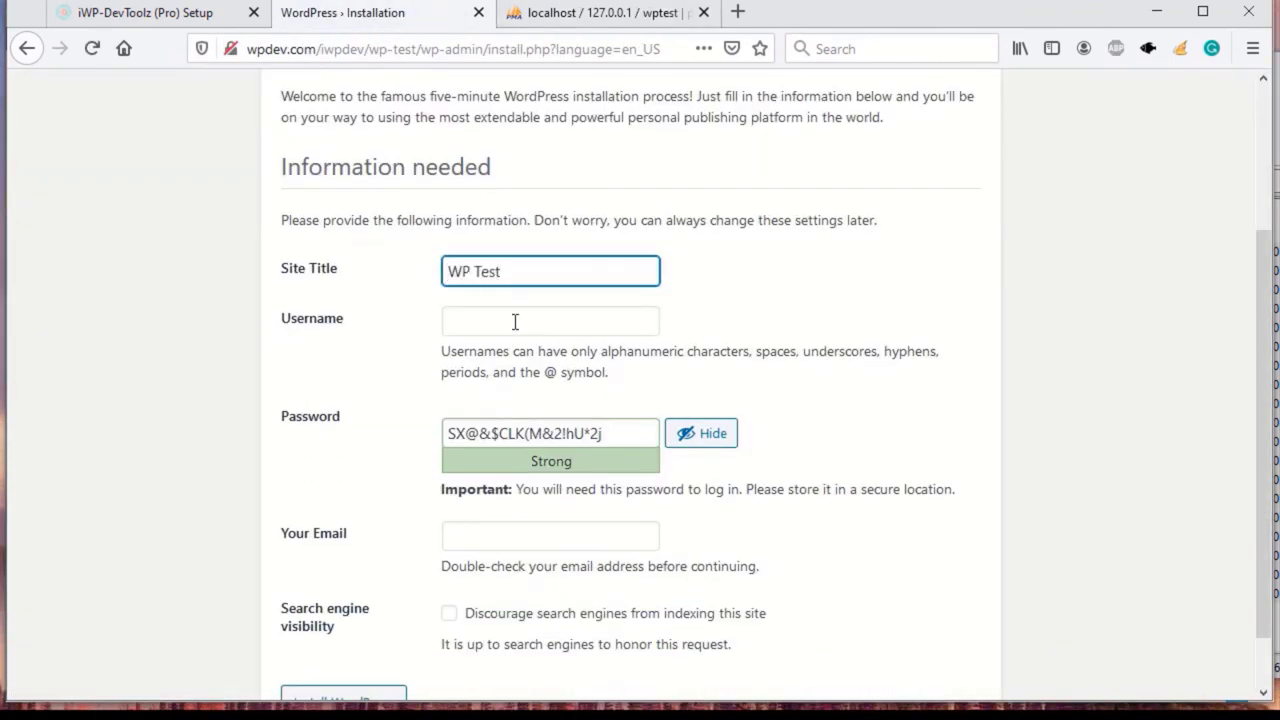
# Fill in the admin username, a weak password and the admin e-mail, then install WordPress
pyautogui.click(515, 320)
pyautogui.write('Jasman')
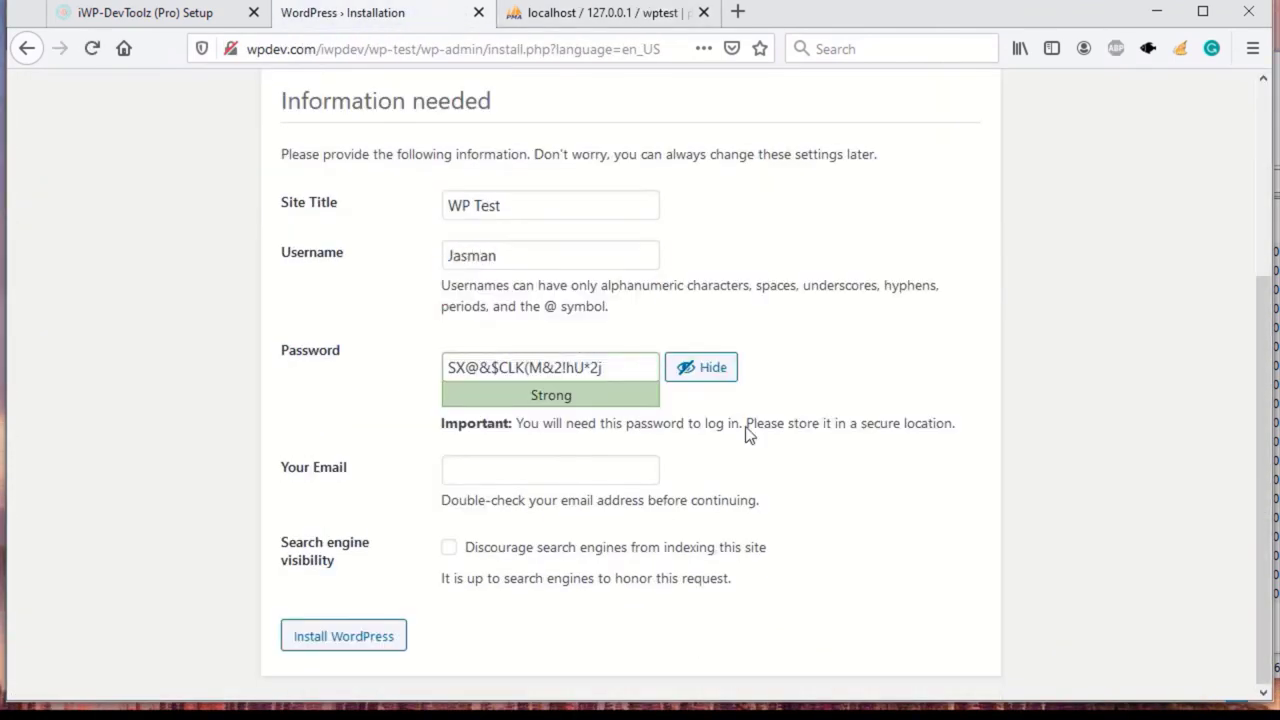
pyautogui.tripleClick(550, 367)
pyautogui.write('admin123')
pyautogui.click(449, 427)
pyautogui.click(500, 470)
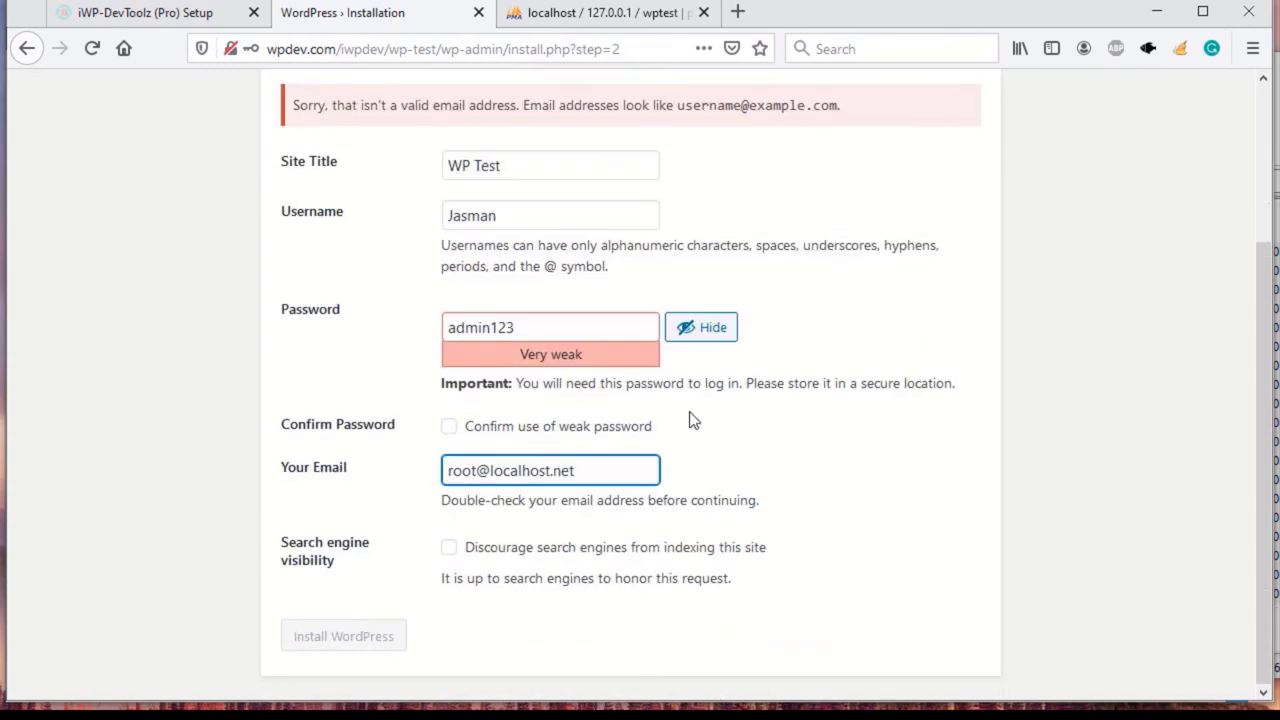
pyautogui.click(451, 426)
pyautogui.press('Return')
# Log in with the new admin username and password, and confirm the browser's primary password
pyautogui.click(320, 468)
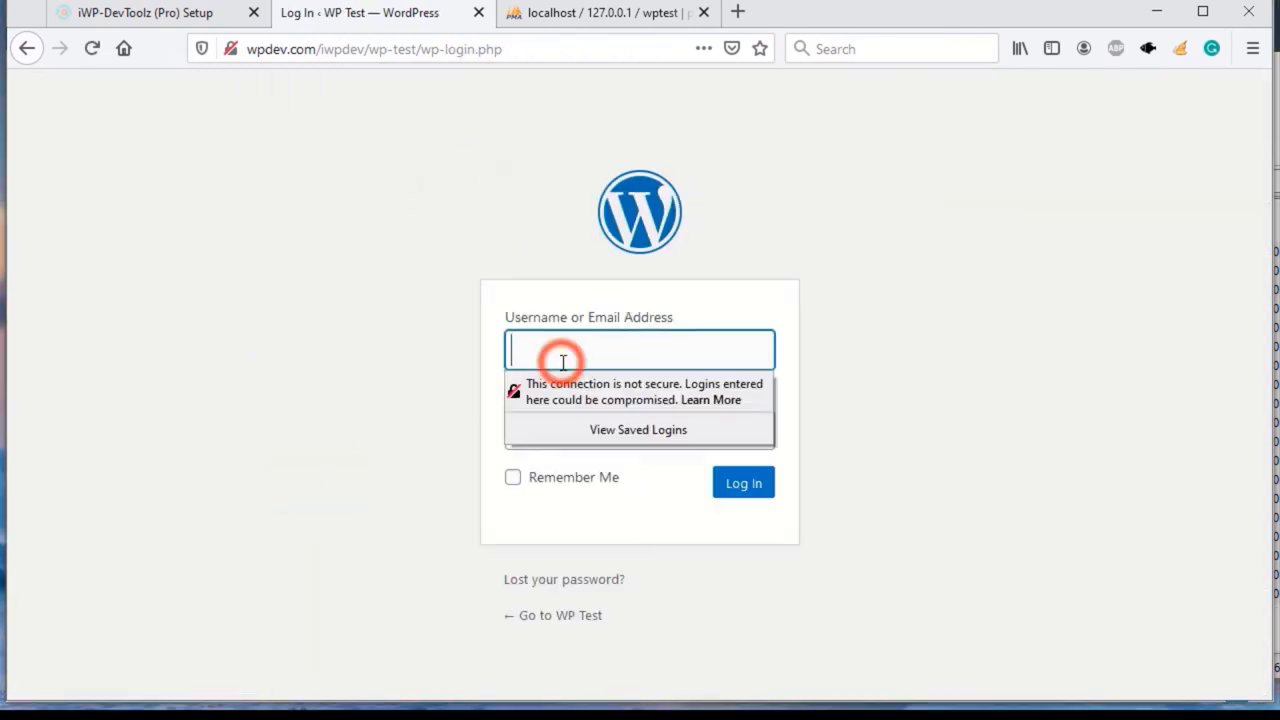
pyautogui.write('Jasman')
pyautogui.press('Tab')
pyautogui.write('admin123')
pyautogui.press('Return')
pyautogui.write('123456')
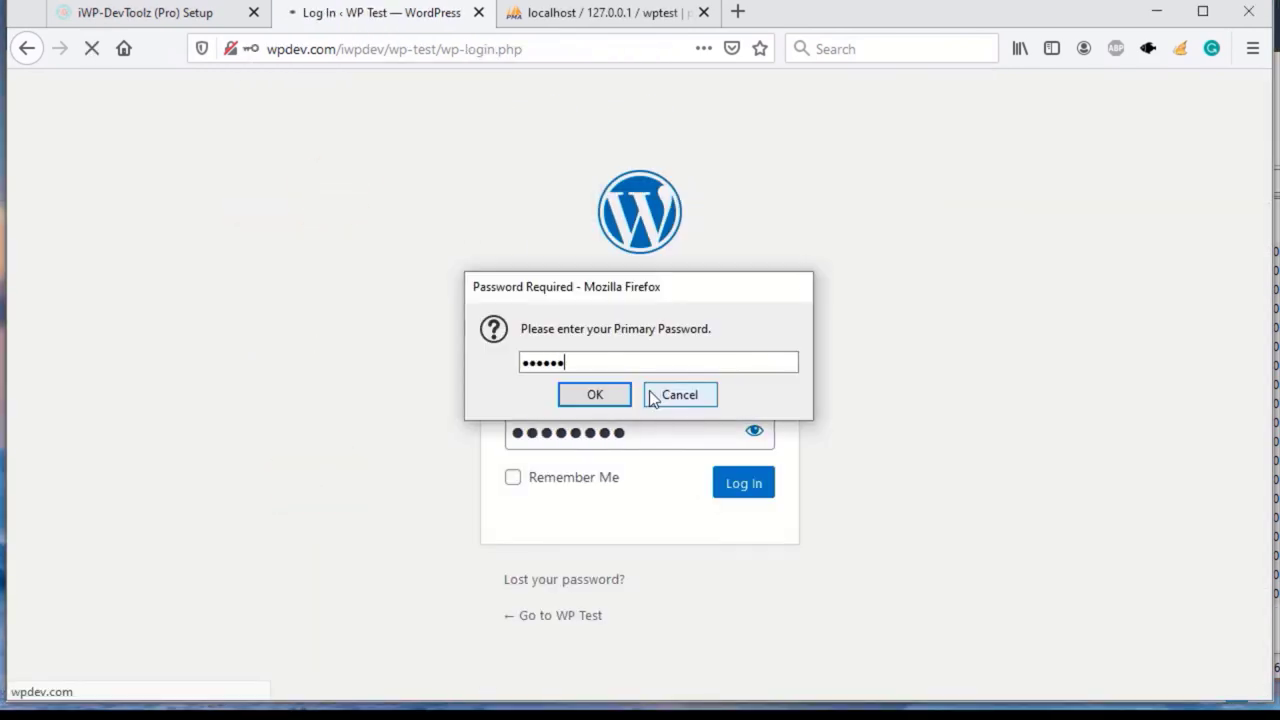
pyautogui.press('Return')
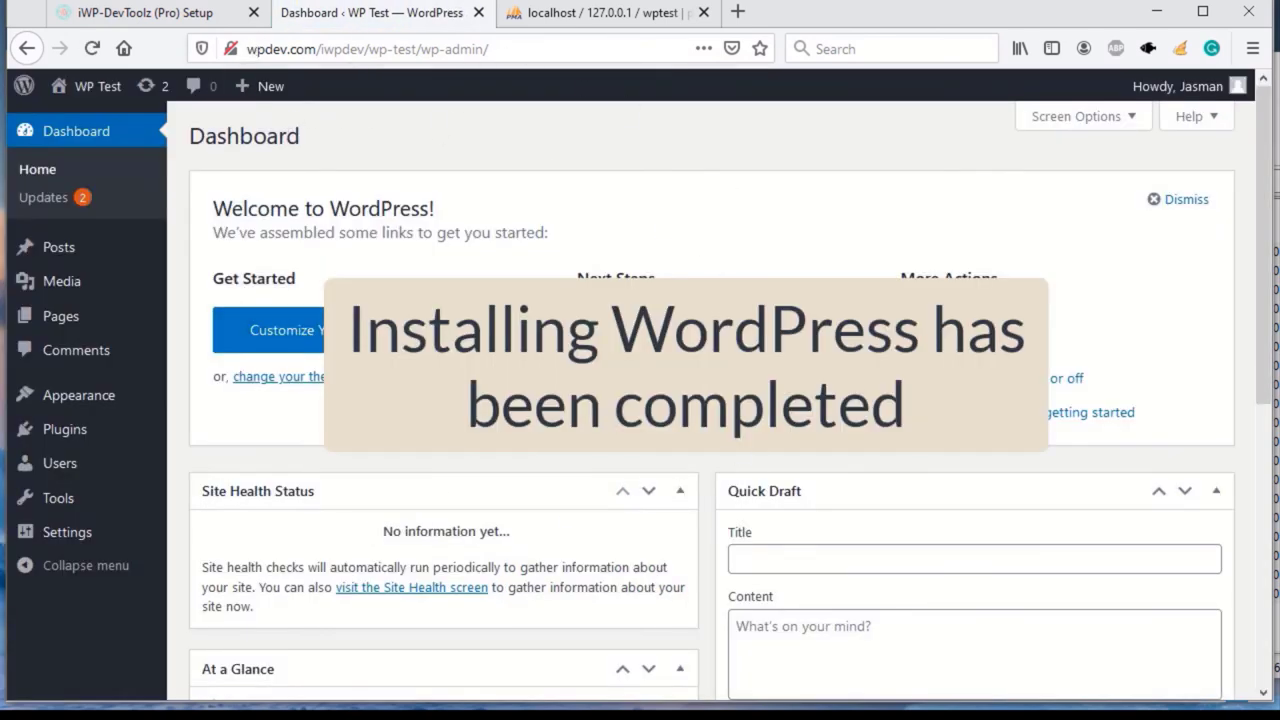
# Save the setup data with the WP Test path and continue to Software Activation
pyautogui.click(150, 12)
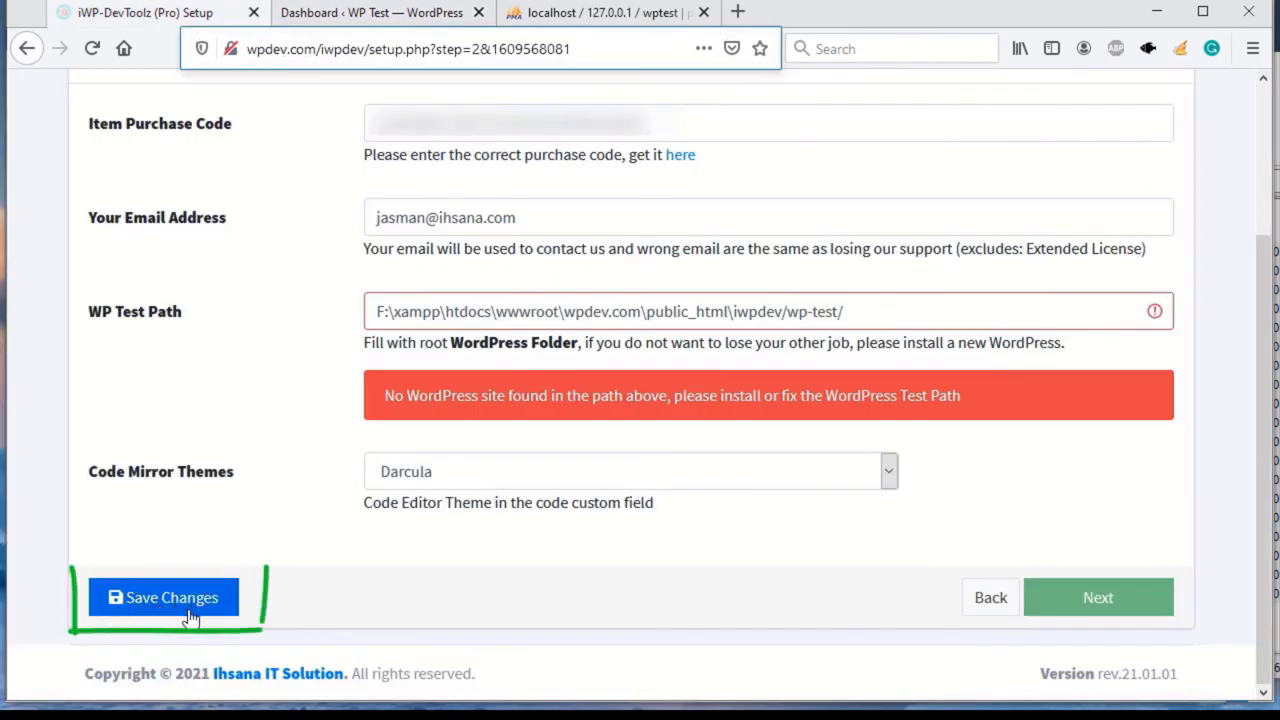
pyautogui.click(172, 615)
pyautogui.scroll(-2, 350, 590)
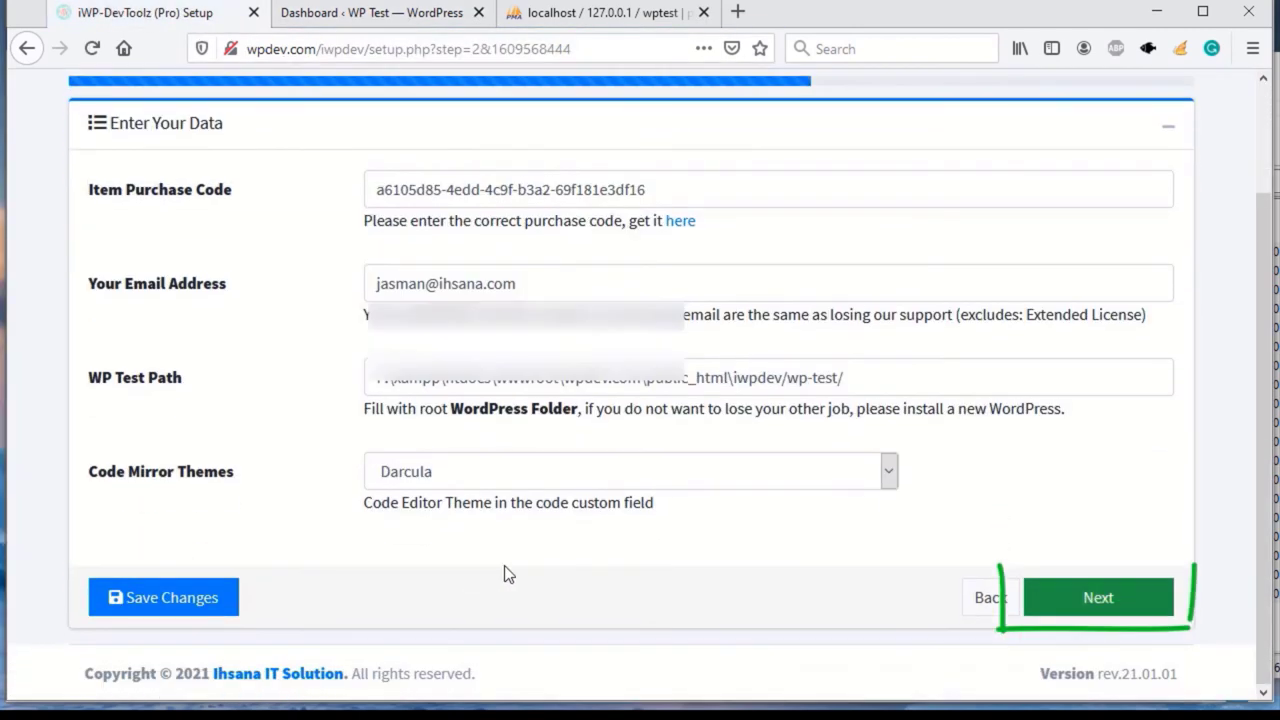
pyautogui.click(1097, 600)
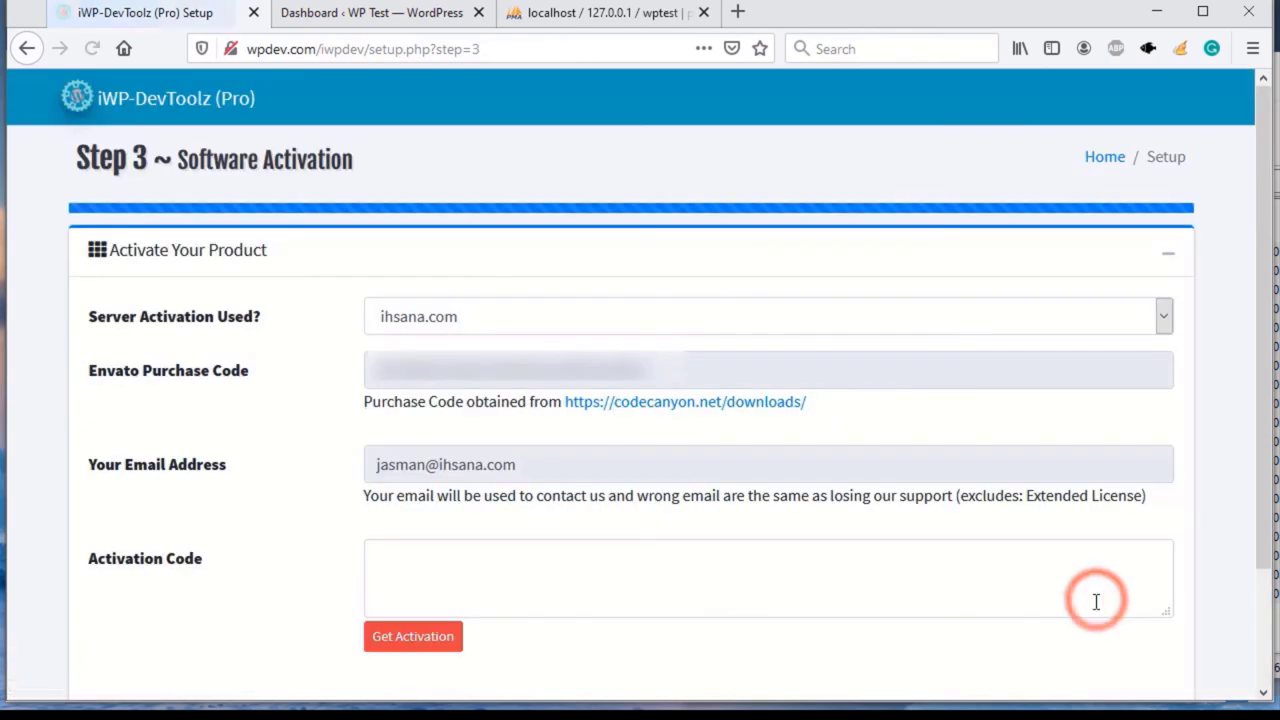
# Request and save the product activation code, then finish setup
pyautogui.scroll(-2, 666, 537)
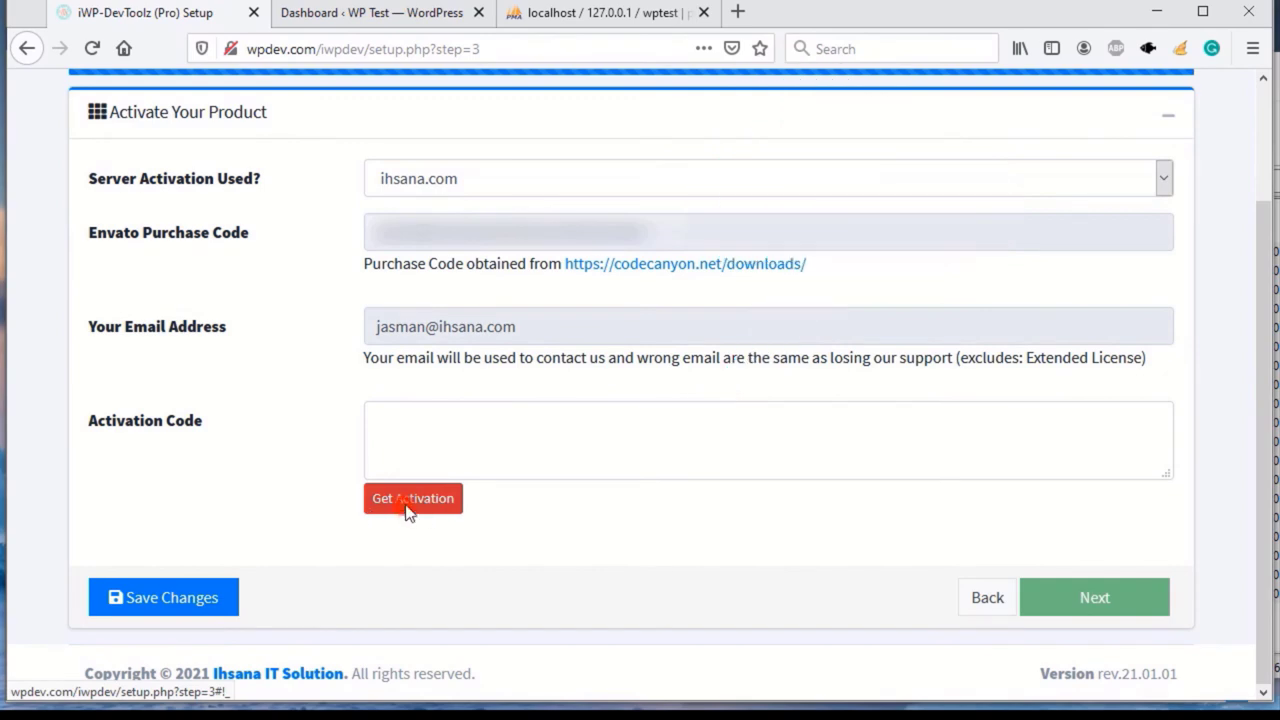
pyautogui.click(408, 510)
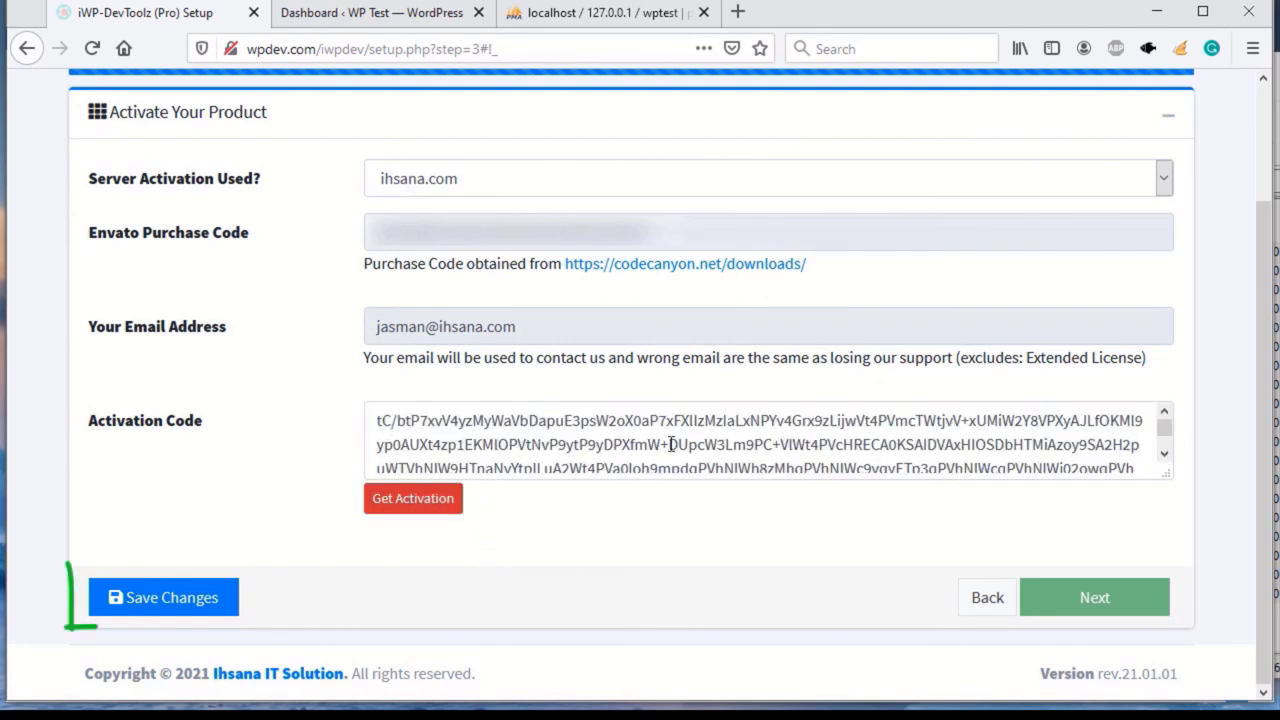
pyautogui.click(168, 604)
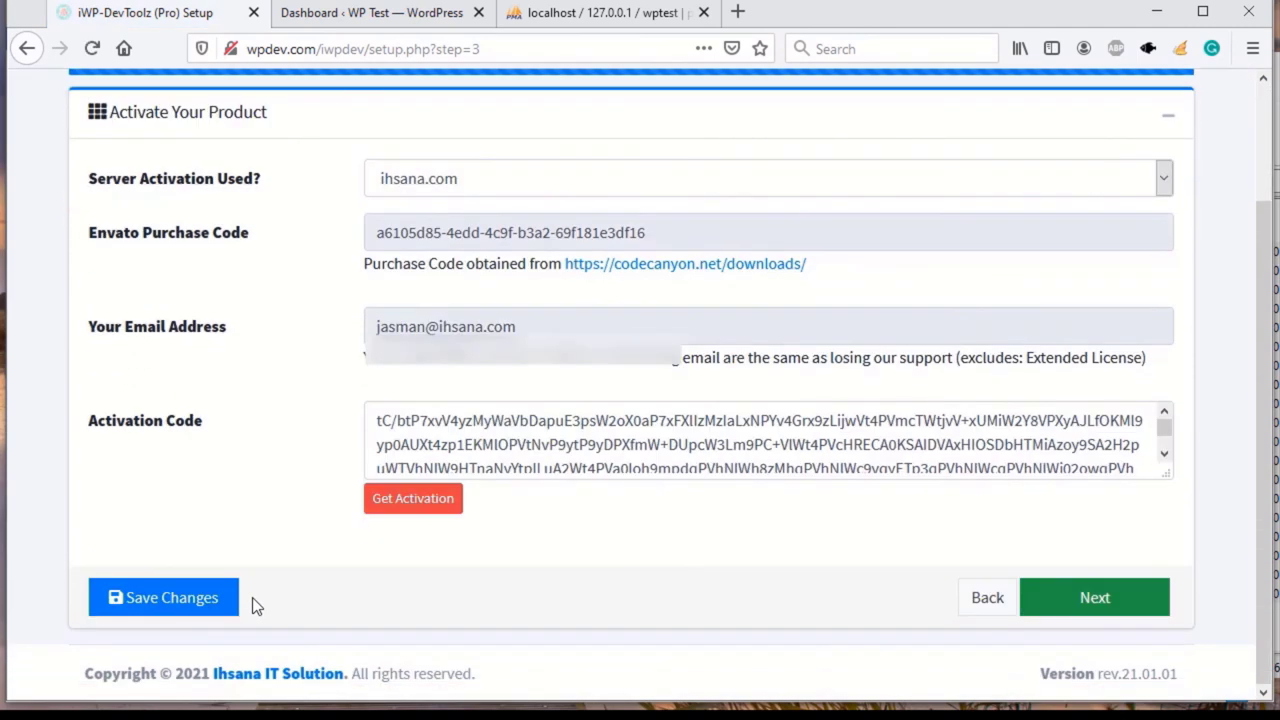
pyautogui.click(1092, 607)
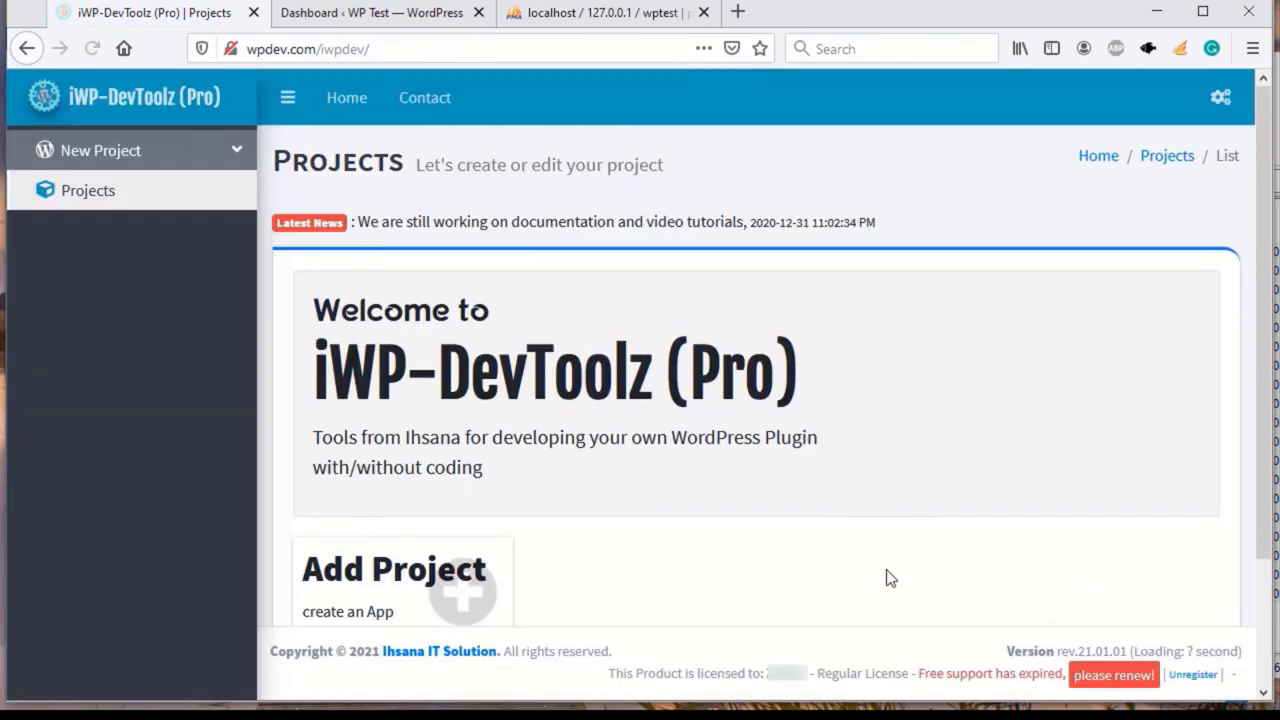
pyautogui.scroll(-3, 812, 500)
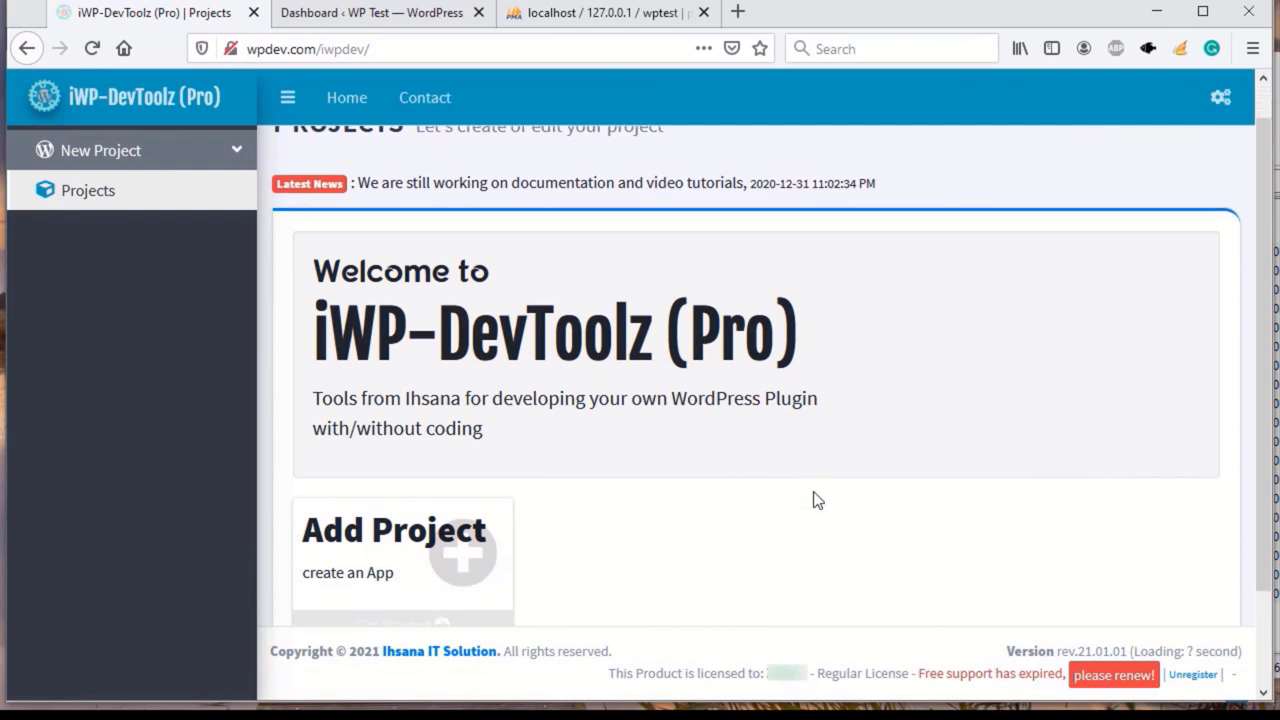
pyautogui.scroll(3, 812, 500)
pyautogui.scroll(-3, 490, 340)
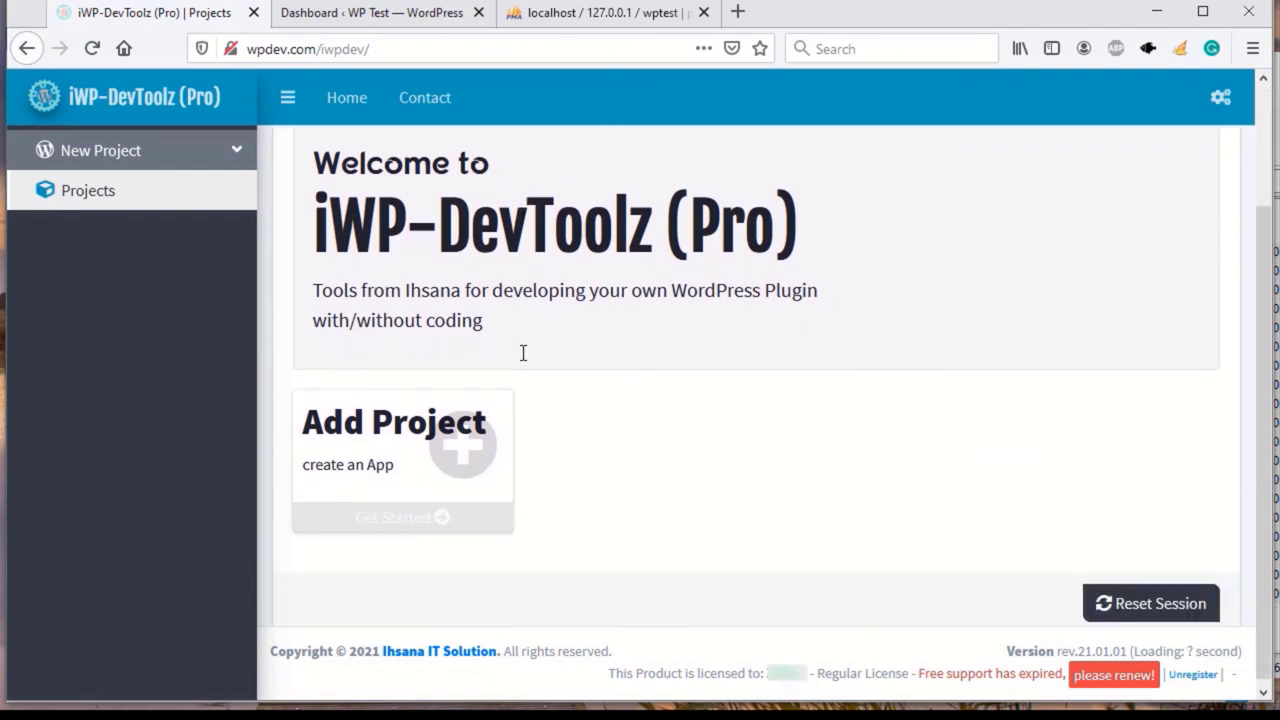
pyautogui.scroll(2, 460, 385)
pyautogui.scroll(-2, 470, 385)
pyautogui.scroll(-1, 458, 378)
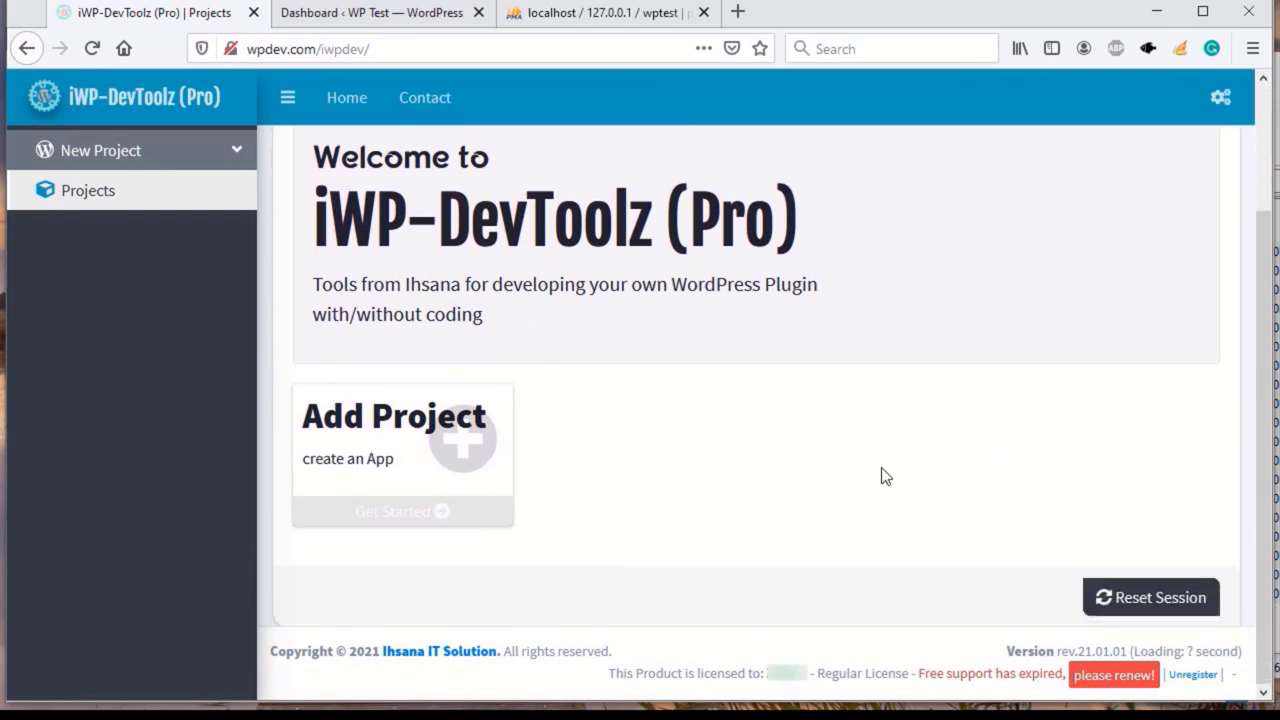
pyautogui.scroll(2, 884, 476)
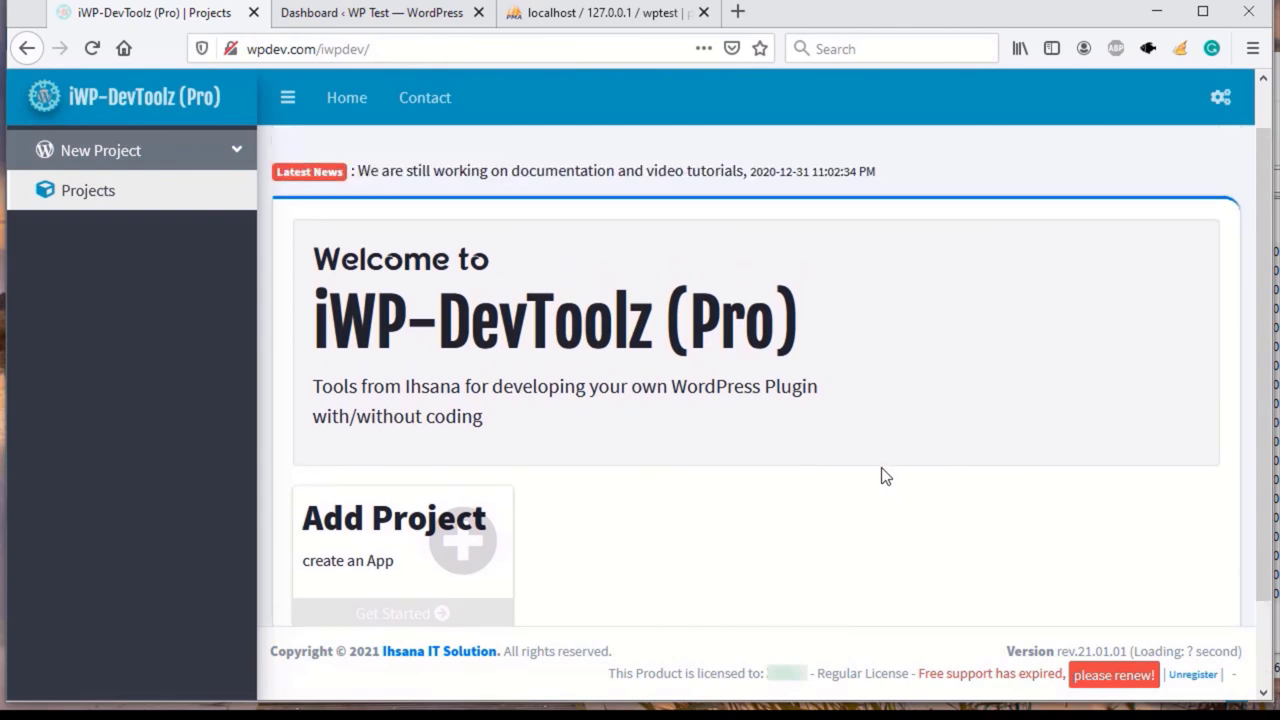
pyautogui.scroll(-2, 884, 476)
pyautogui.scroll(2, 884, 476)
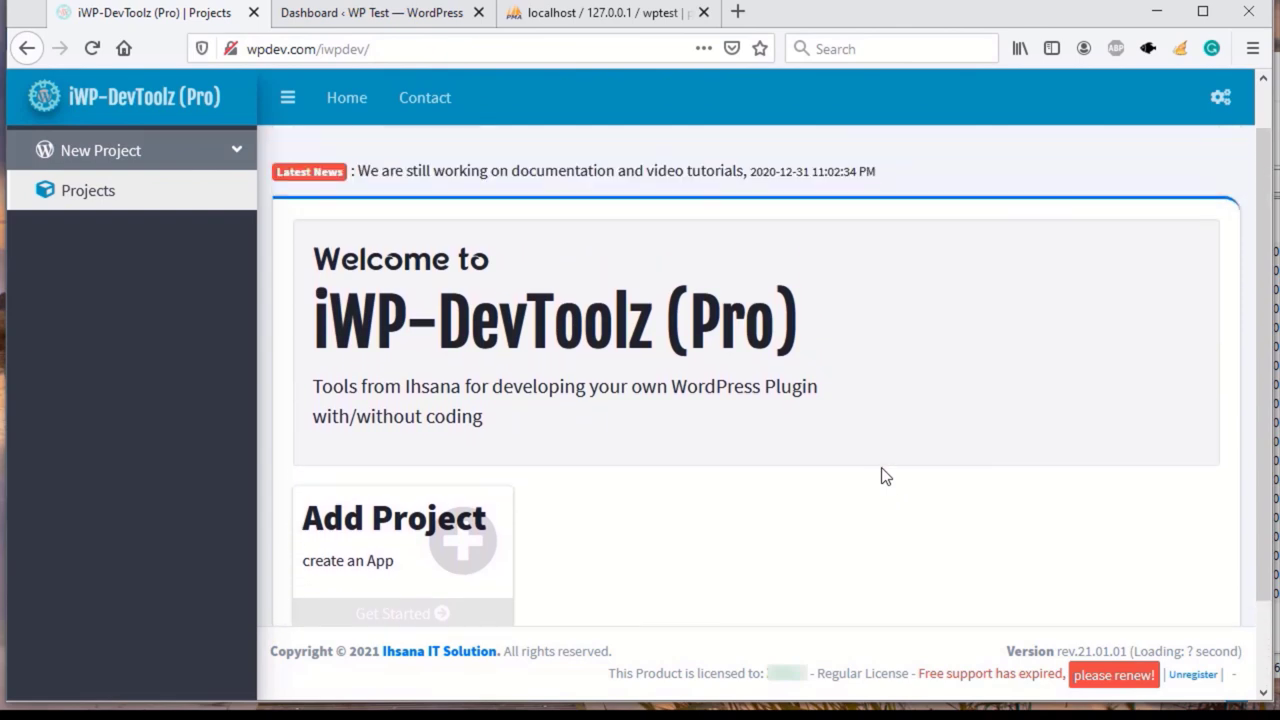